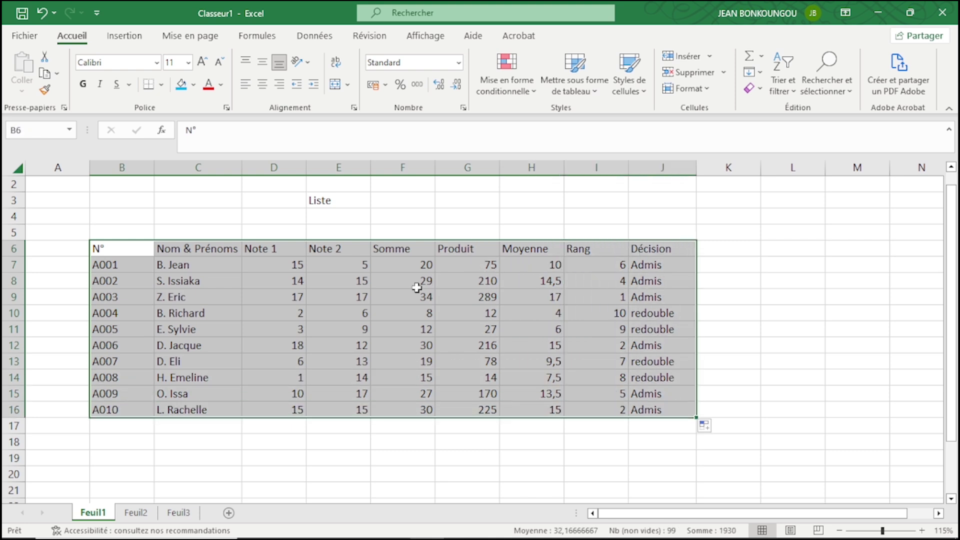
Convert the selected range B6:J16 into a table with headers
click(117, 37)
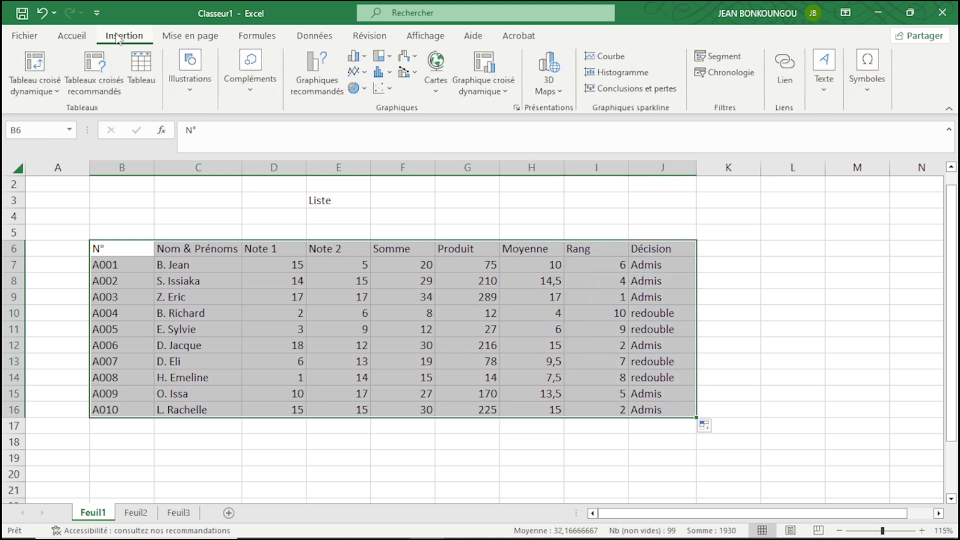
click(145, 68)
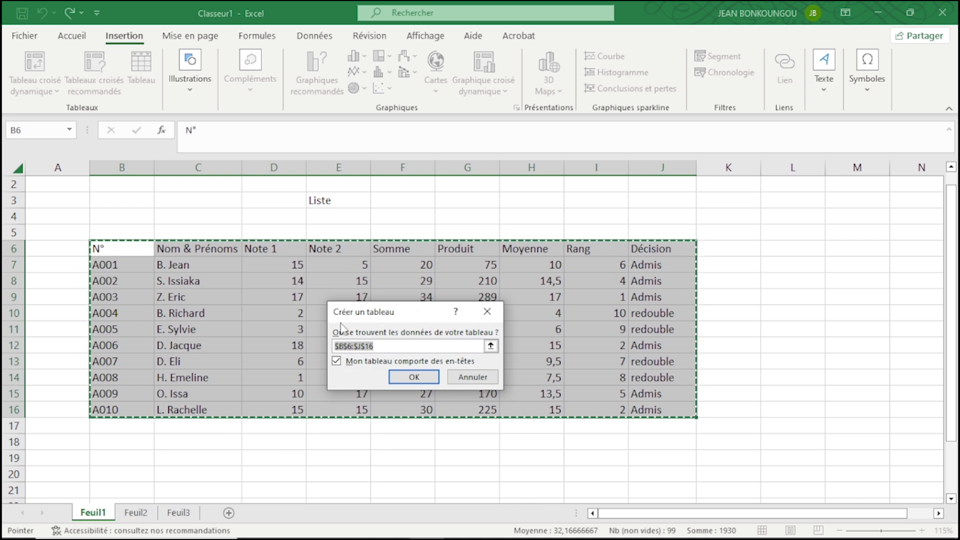
click(428, 378)
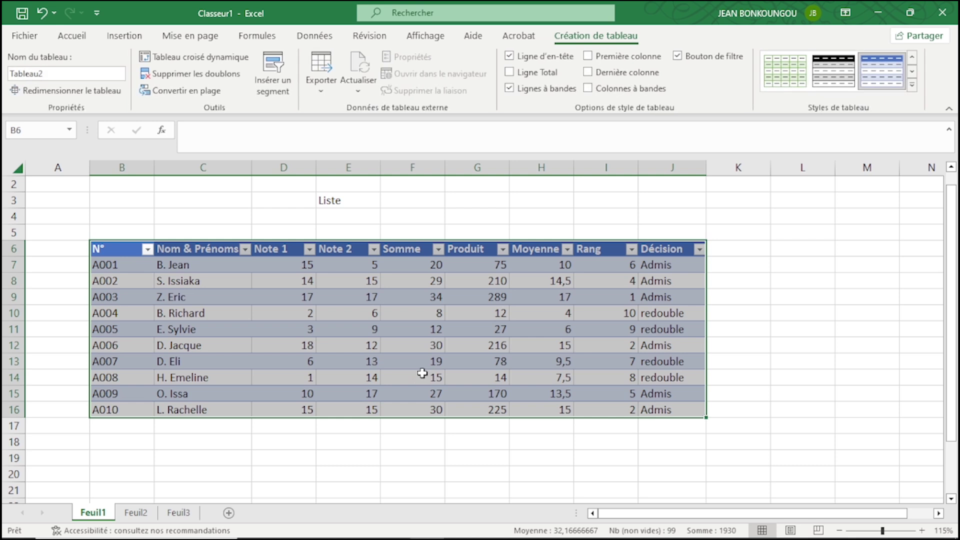
Set the whole table's font to Times New Roman, size 12
click(60, 40)
click(202, 63)
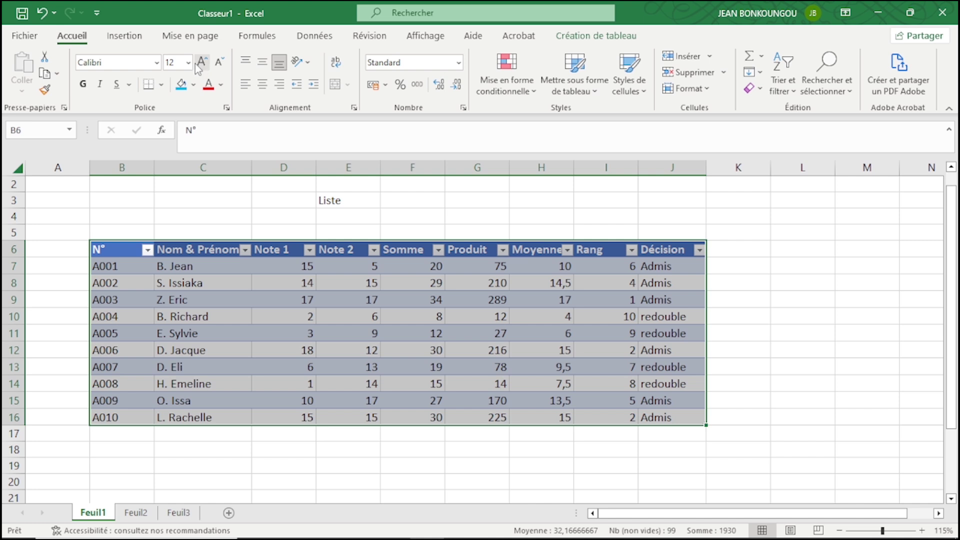
click(157, 63)
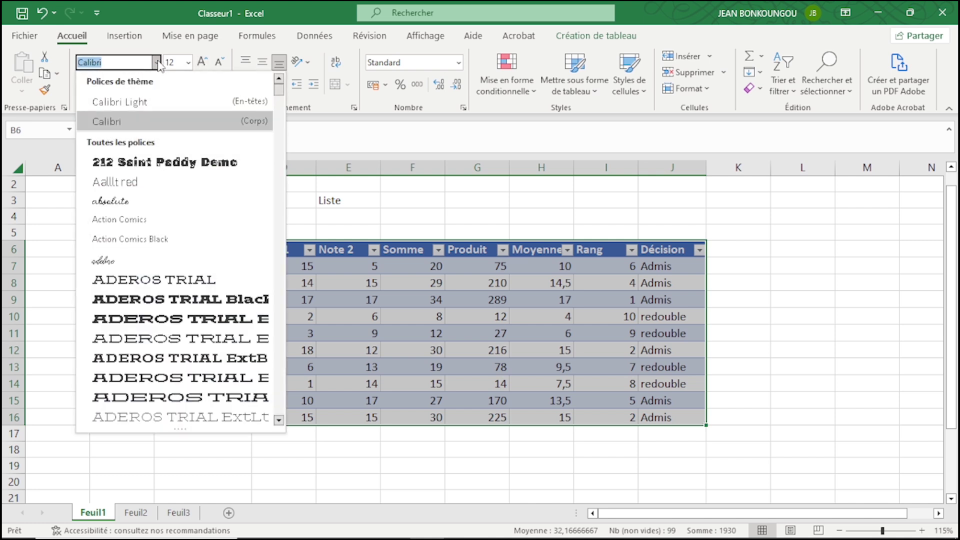
text(Times New Roman)
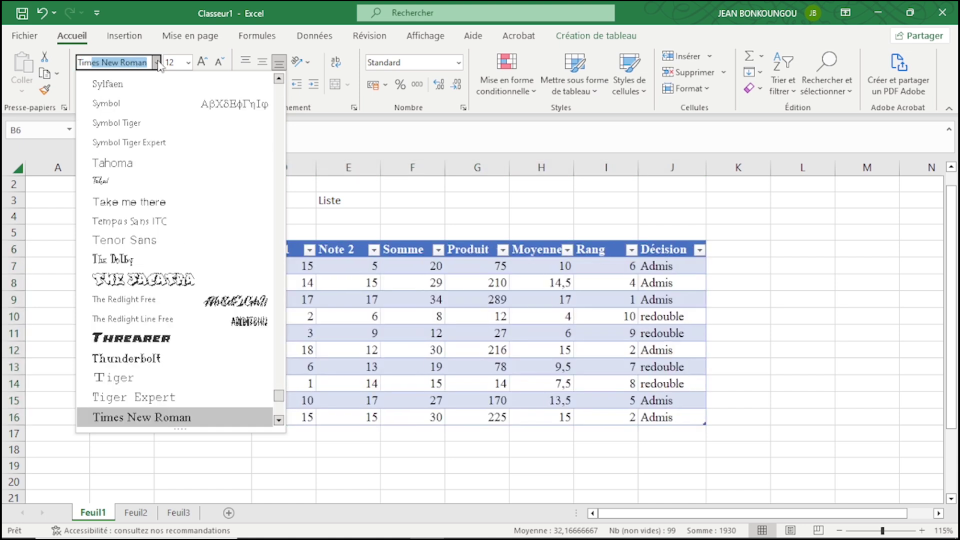
key(Return)
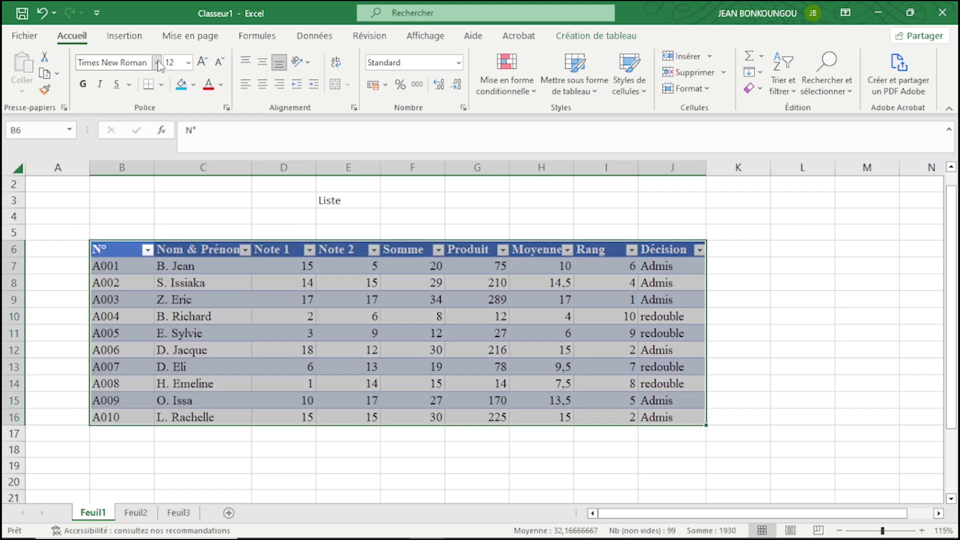
click(280, 283)
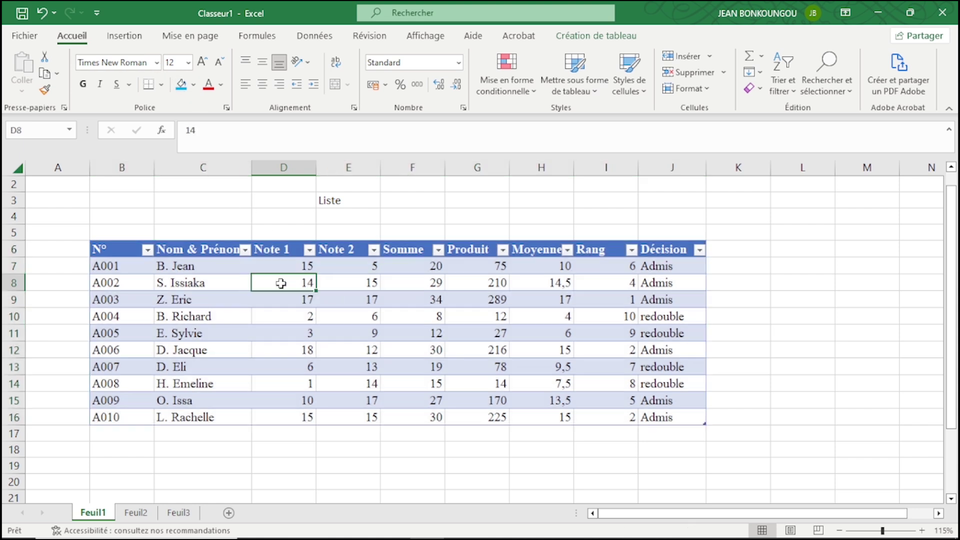
Enlarge the table's header row text to size 14 and make it bold
drag(126, 250, 690, 249)
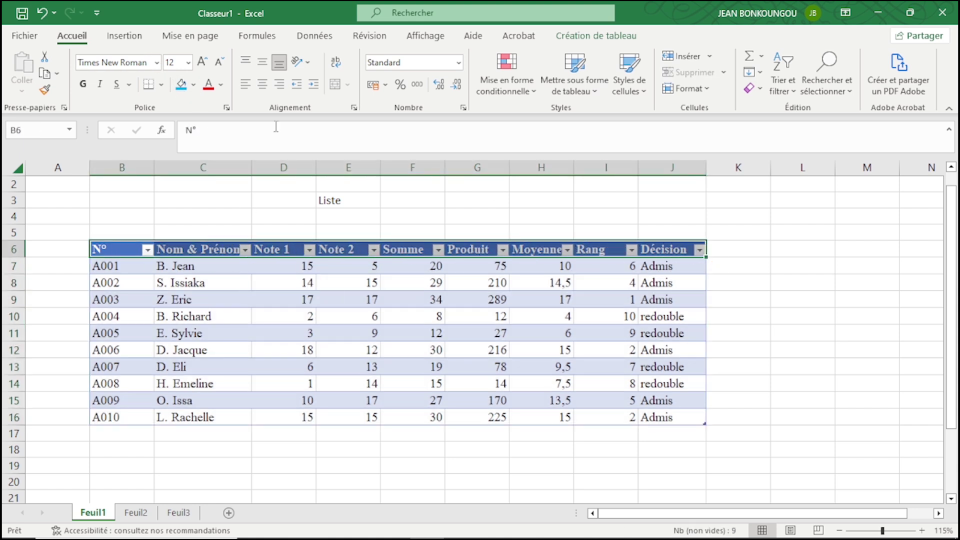
click(202, 62)
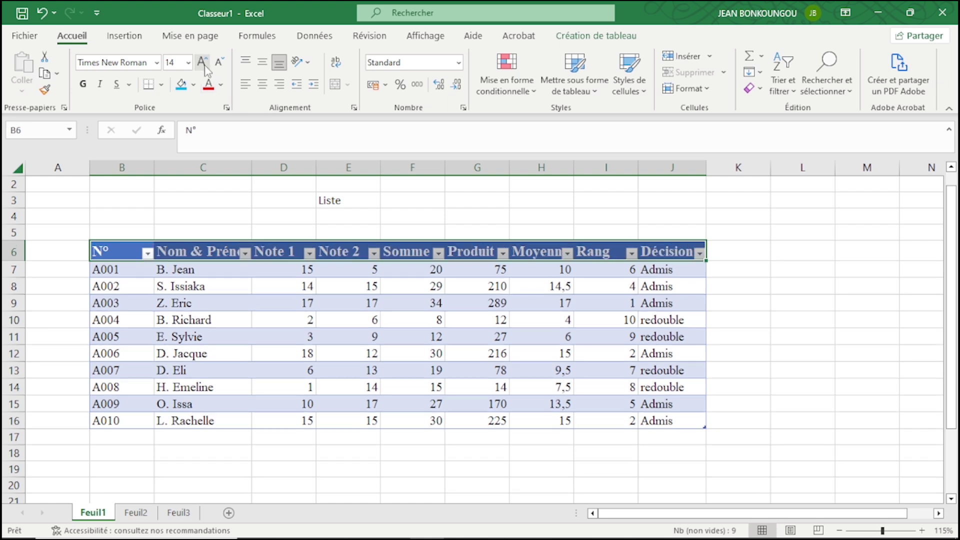
click(83, 84)
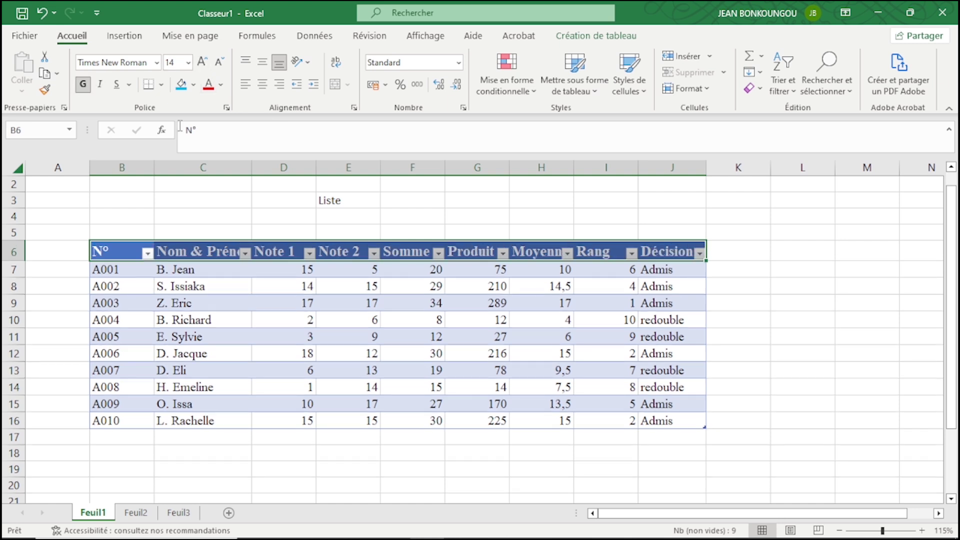
click(360, 205)
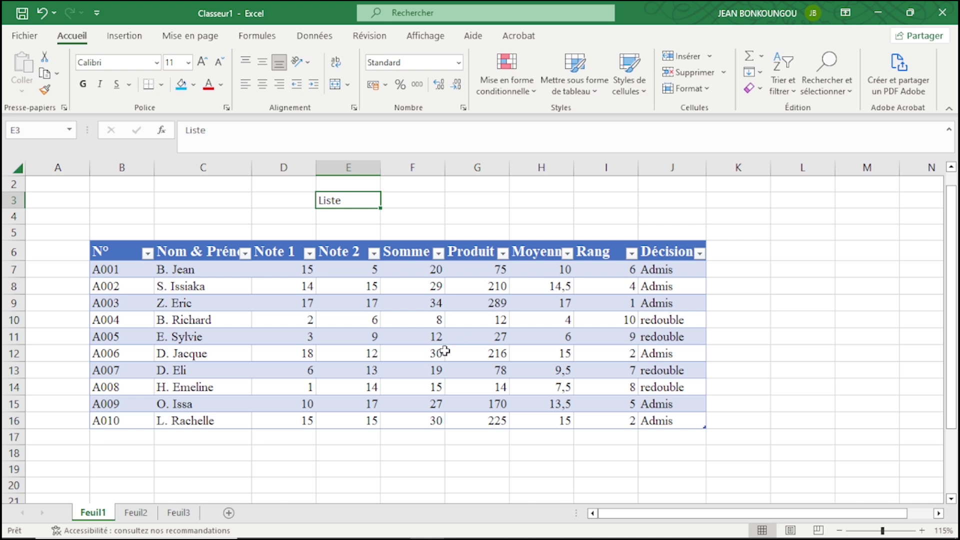
Autofit the widths of the Nom & Prénoms, Moyenne and Décision columns to their contents
click(228, 168)
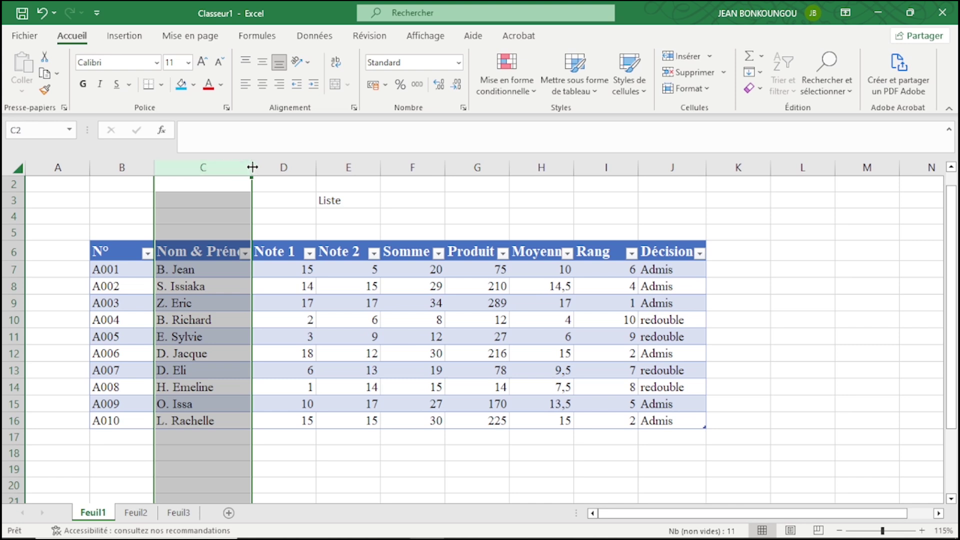
double_click(252, 167)
click(420, 416)
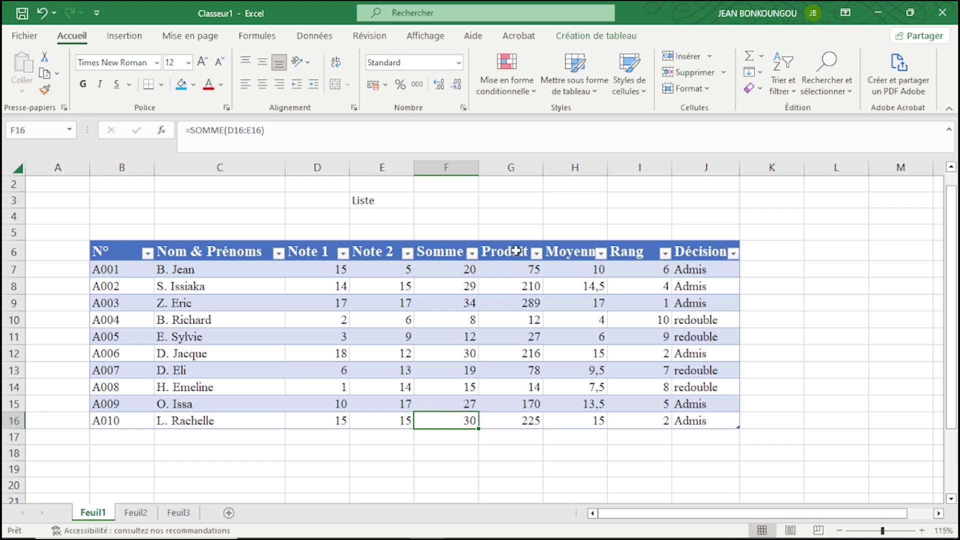
click(582, 167)
double_click(609, 169)
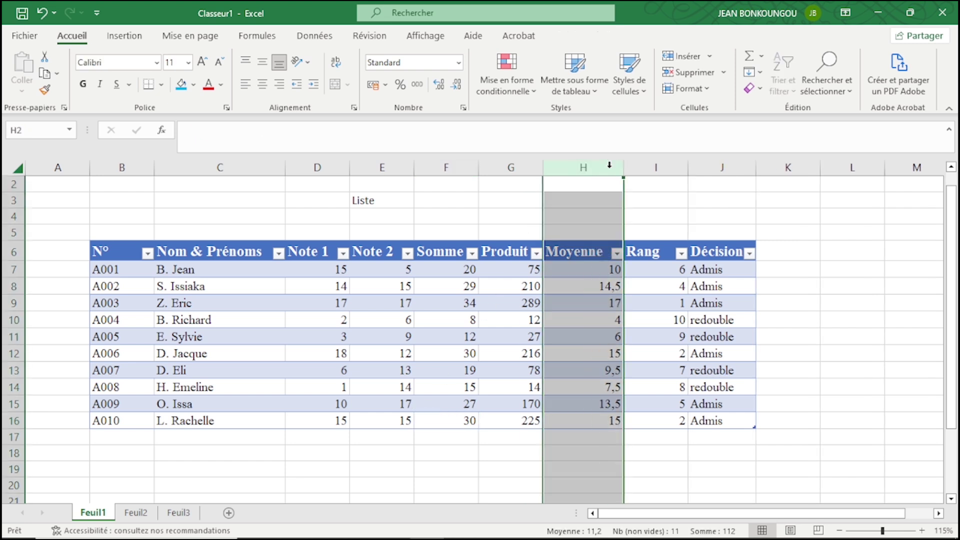
click(682, 304)
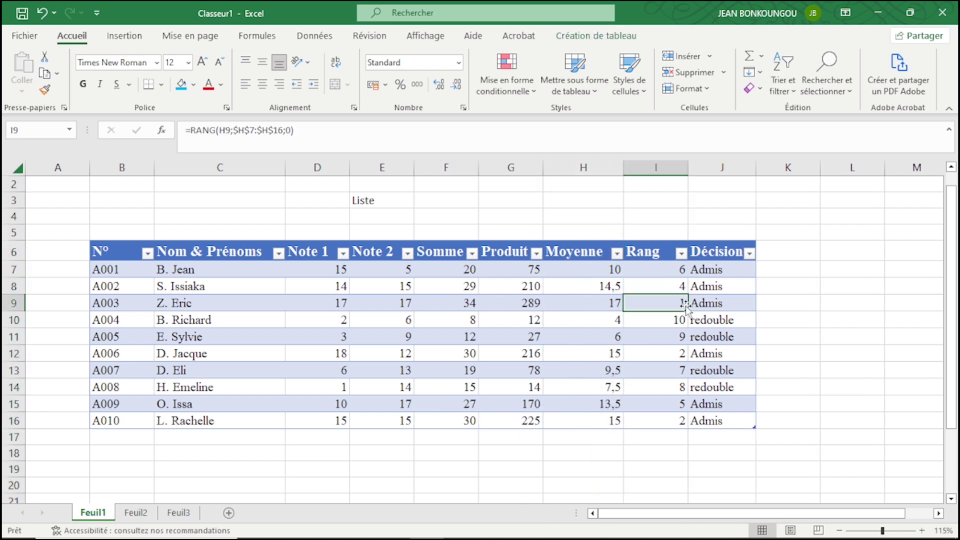
click(722, 167)
double_click(758, 167)
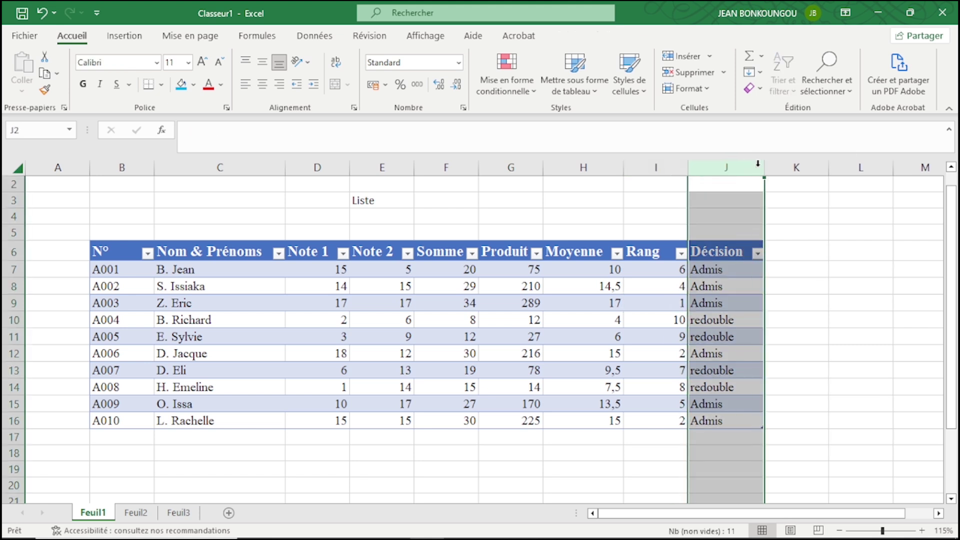
click(625, 433)
scroll(624, 433, up, 1)
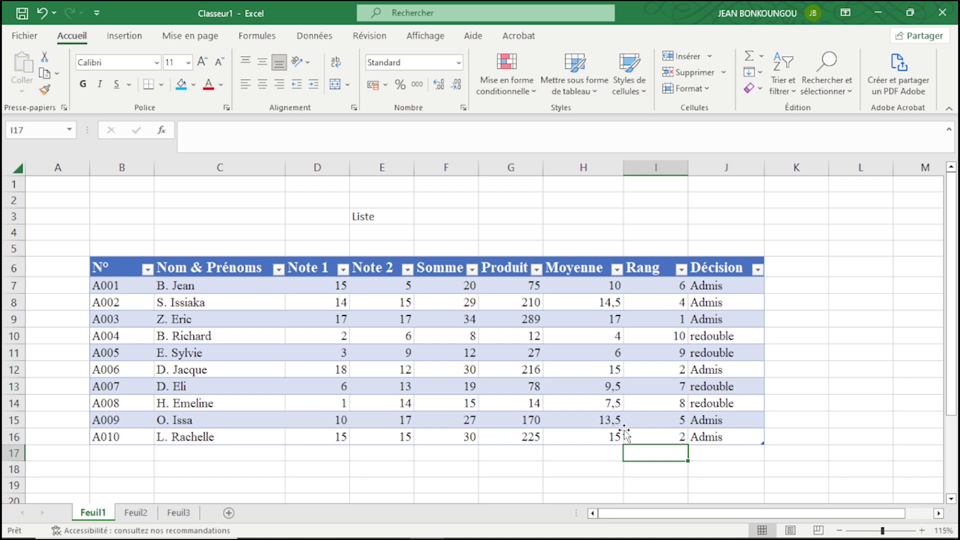
Start a "less than" (Inférieur à) conditional formatting rule with threshold 10 on the first Moyenne cell, H7
click(579, 281)
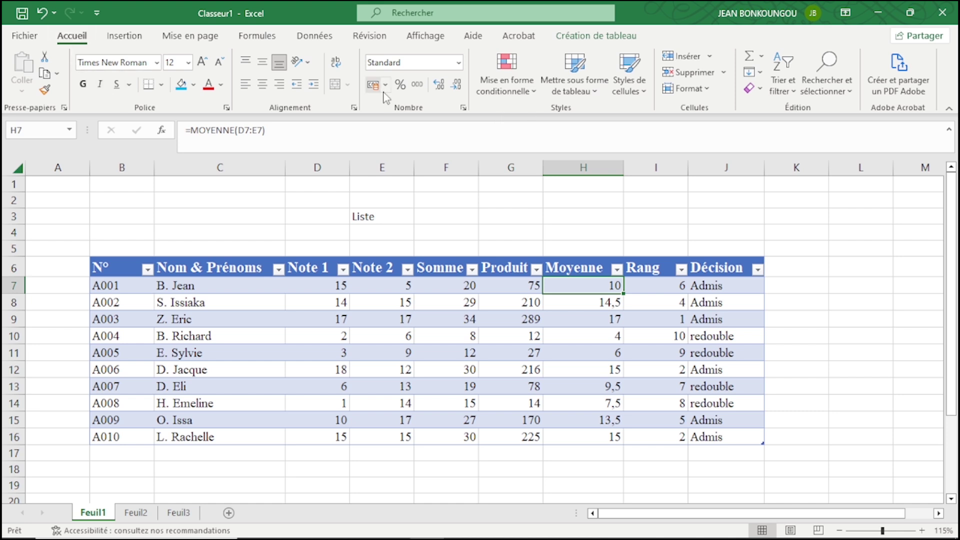
click(533, 95)
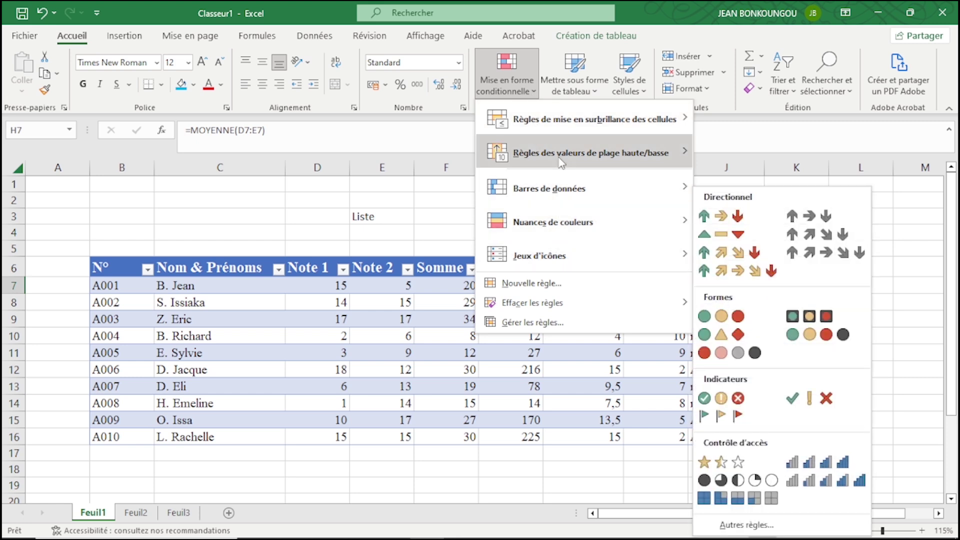
mouse_move(576, 268)
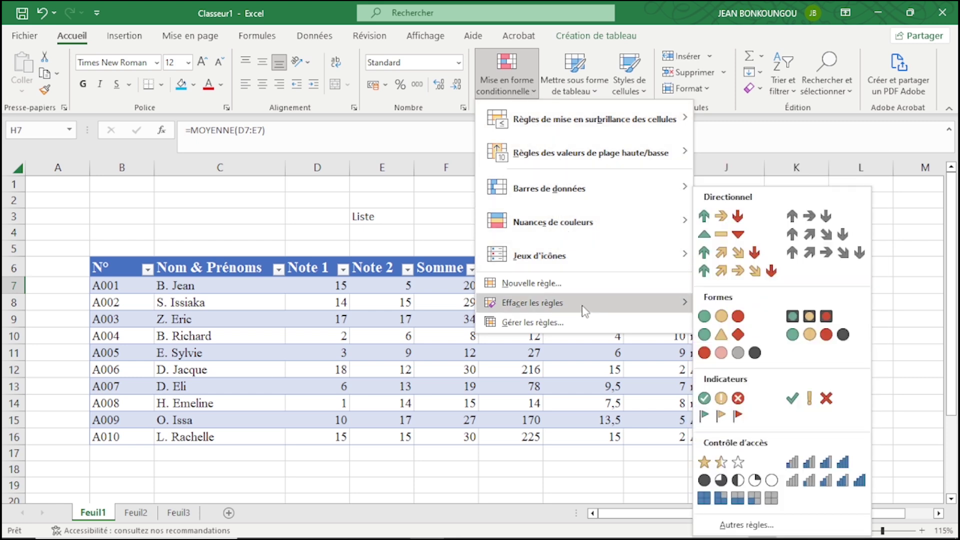
mouse_move(571, 123)
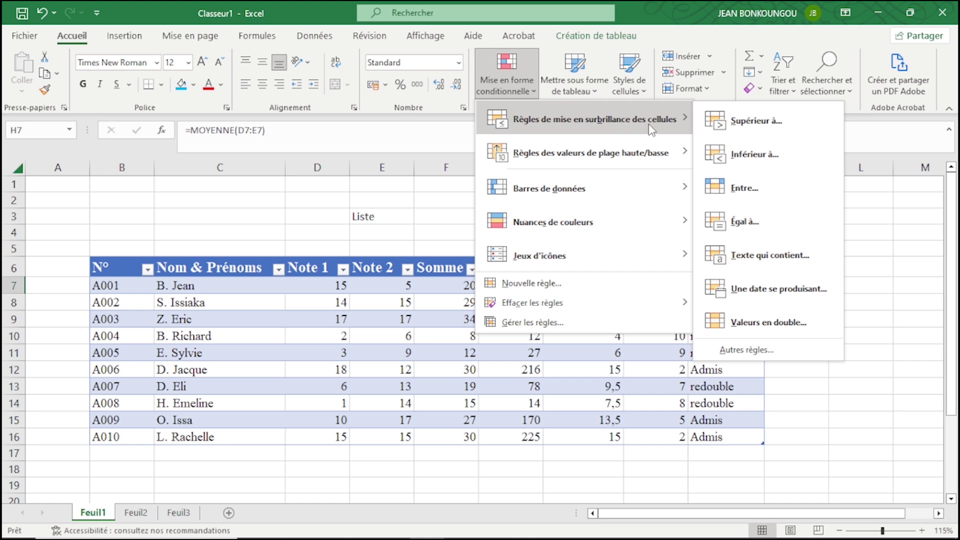
mouse_move(651, 167)
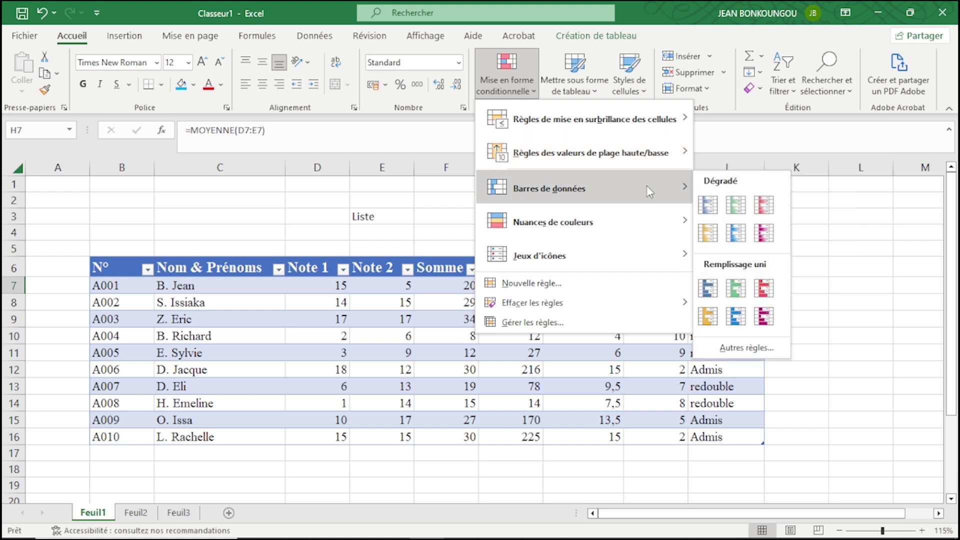
mouse_move(650, 230)
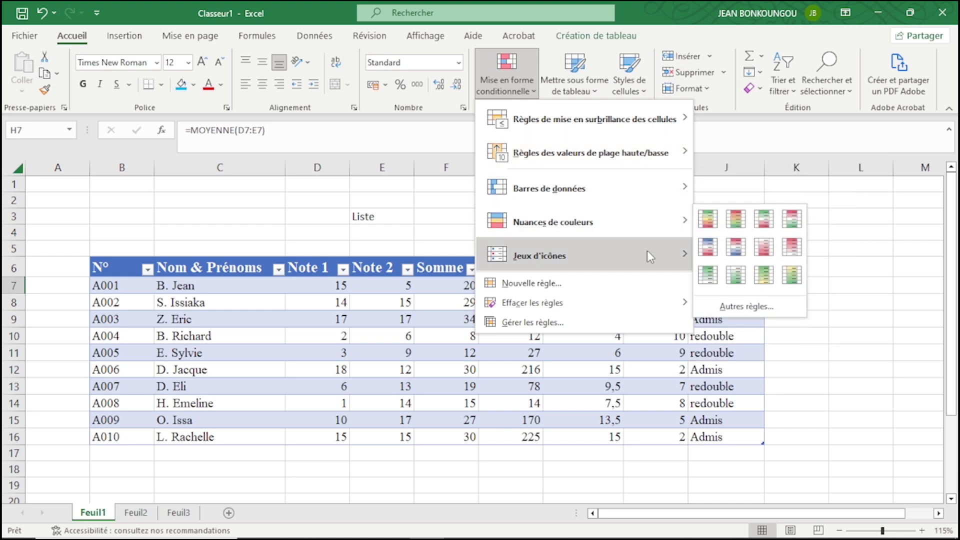
mouse_move(629, 102)
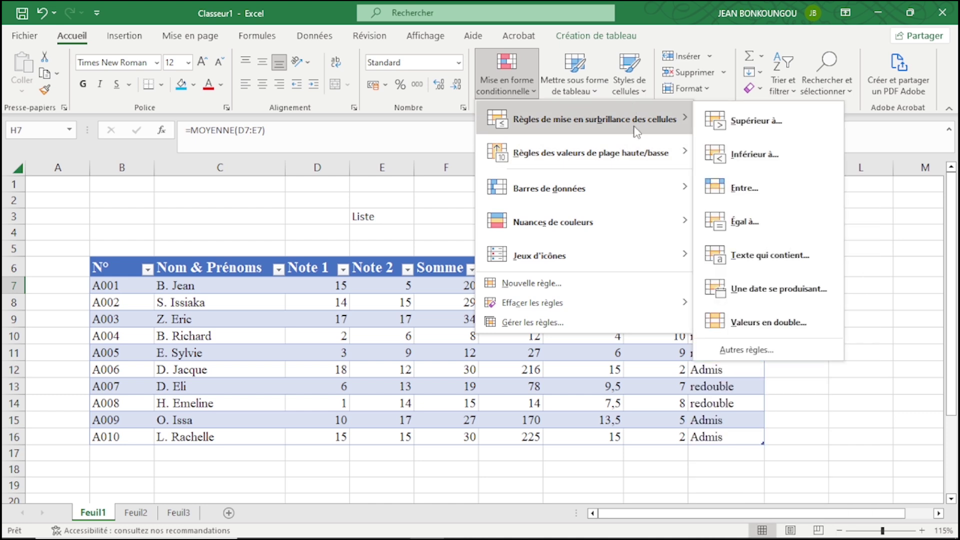
click(765, 166)
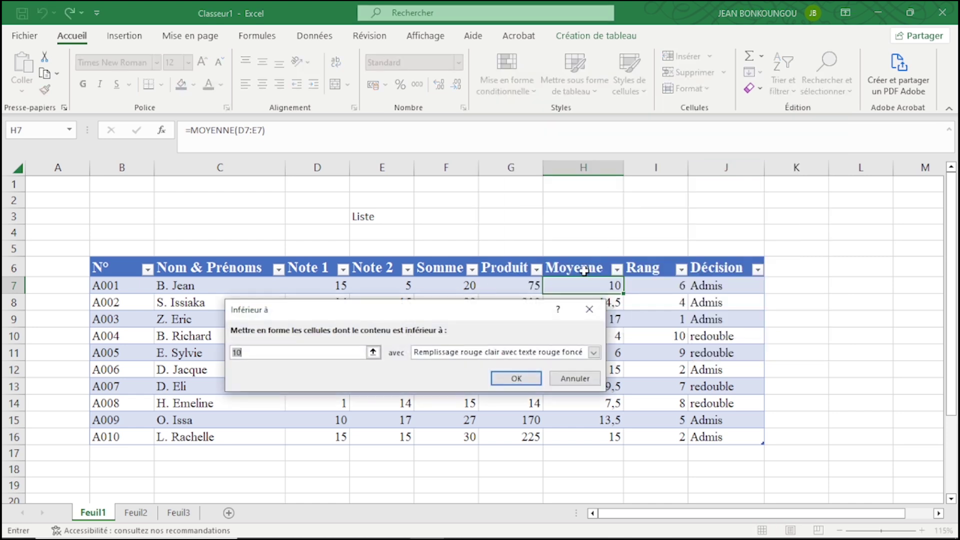
drag(504, 315, 721, 323)
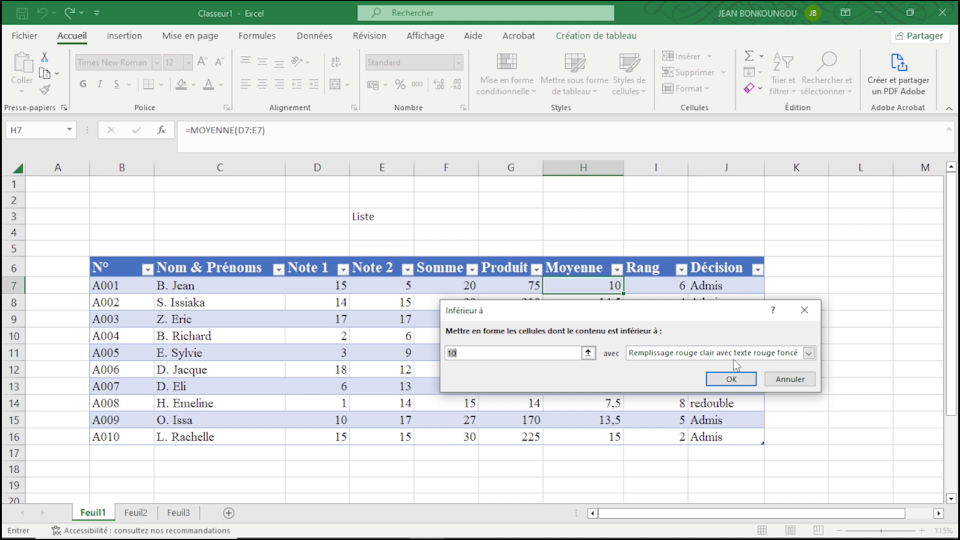
Give the less-than rule a custom format with standard red font colour and apply it
click(808, 353)
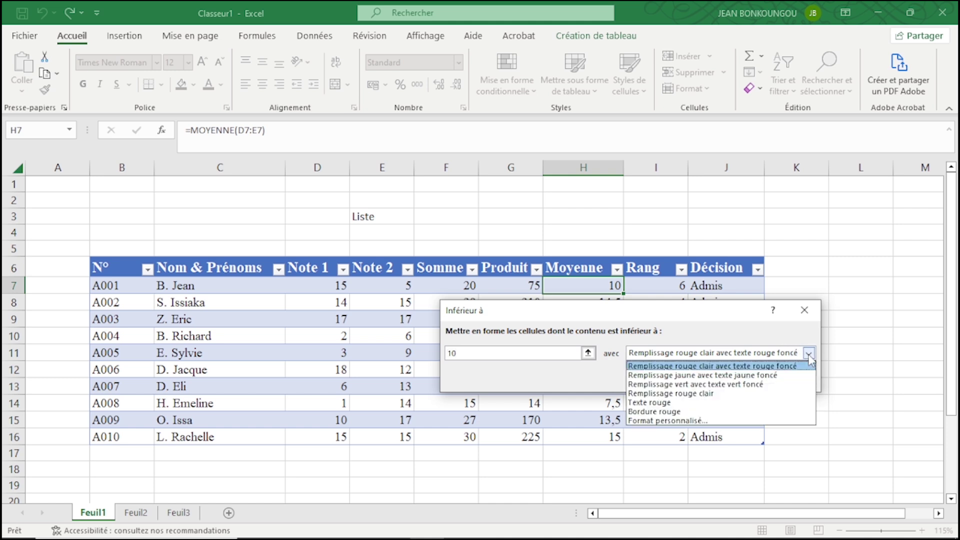
click(724, 425)
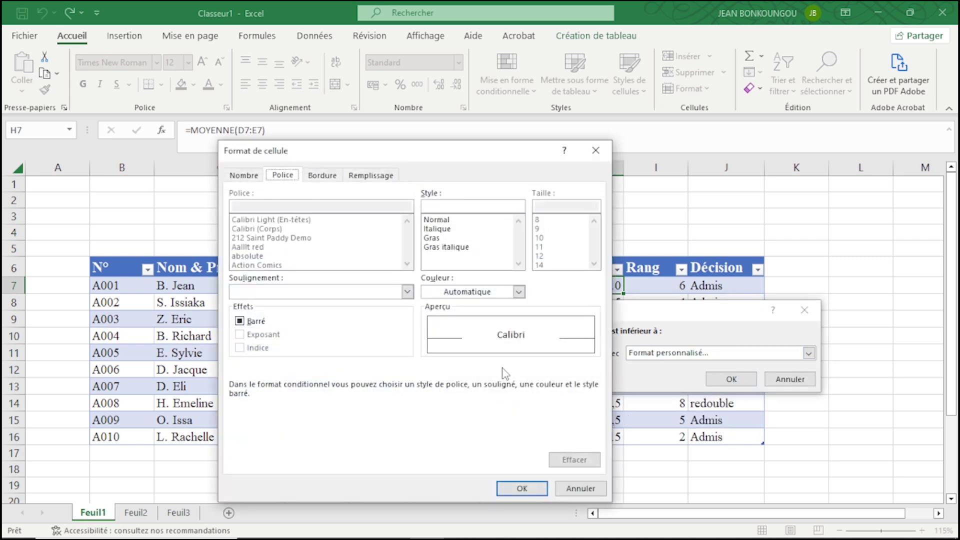
drag(370, 158, 629, 153)
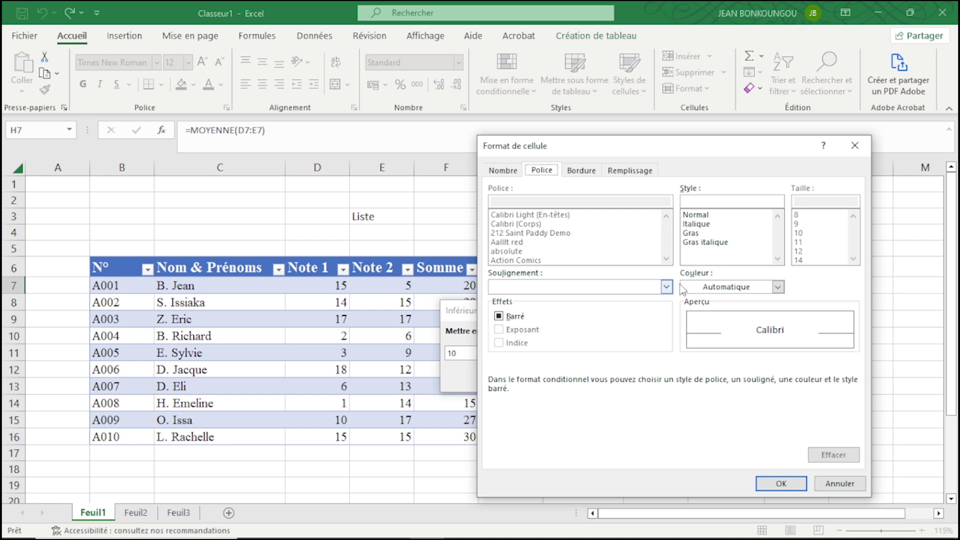
click(778, 287)
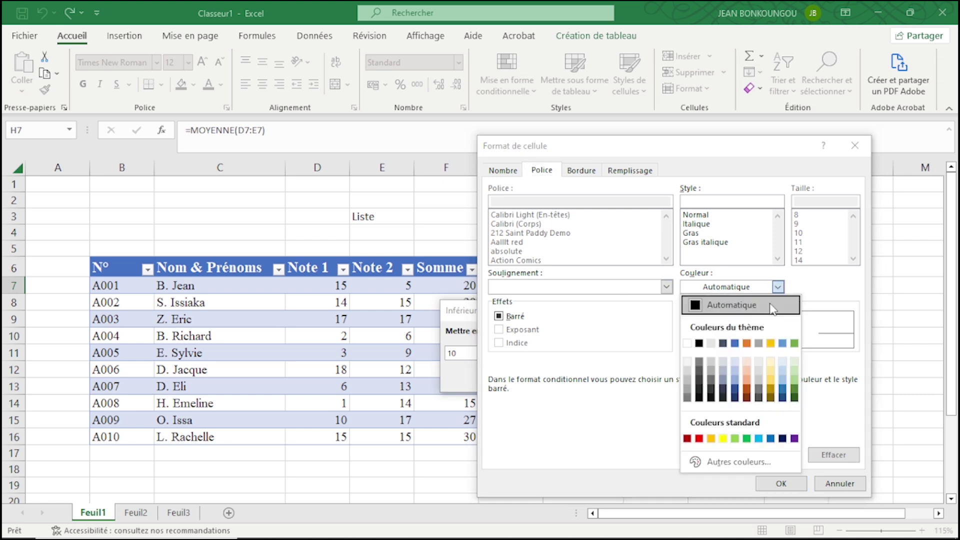
click(699, 439)
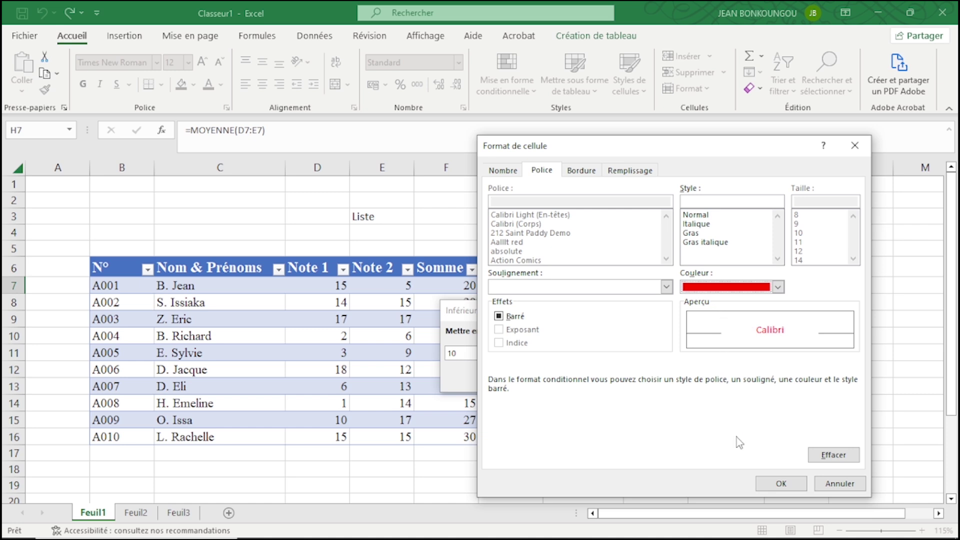
click(773, 483)
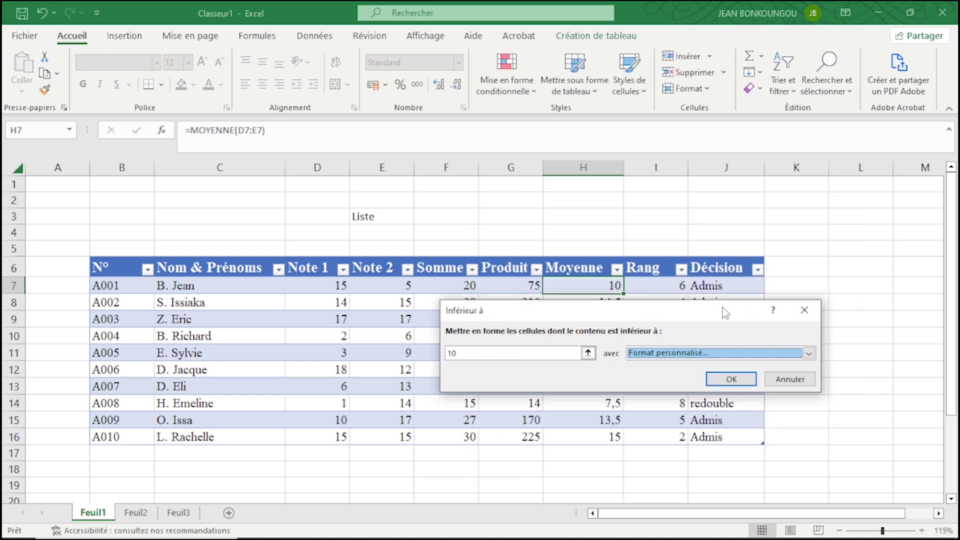
drag(723, 308, 652, 328)
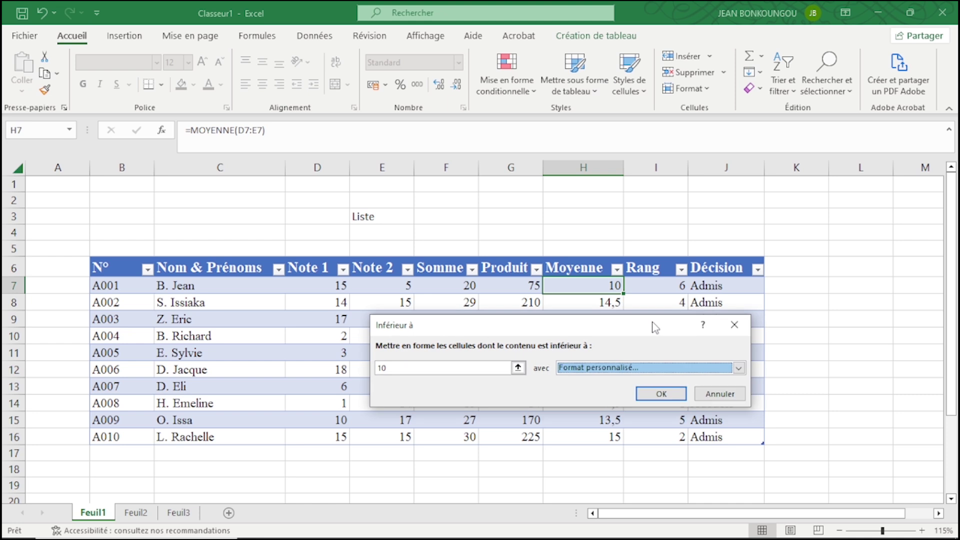
click(666, 395)
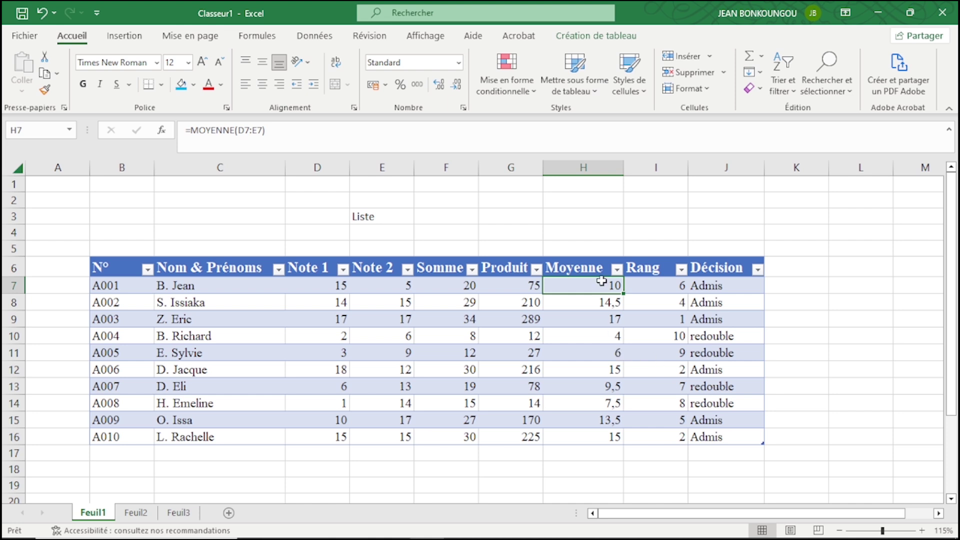
Fill H7 down the Moyenne column so its less-than rule covers rows 7 to 16, and check the cells below 10
double_click(623, 295)
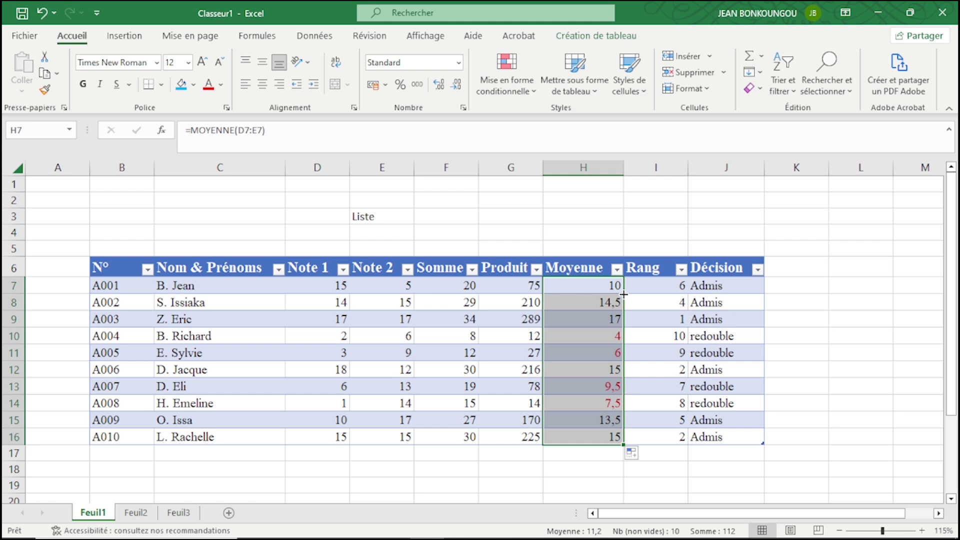
click(654, 302)
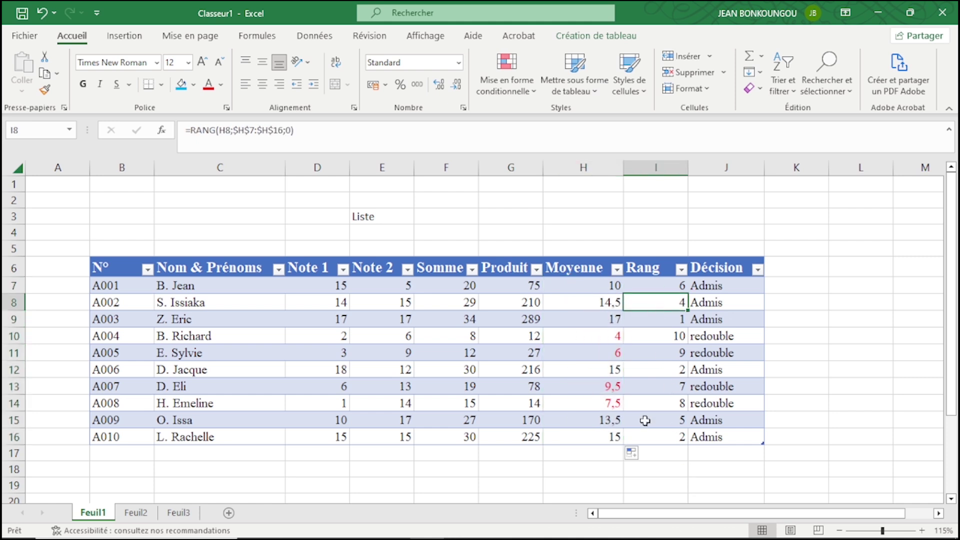
click(598, 336)
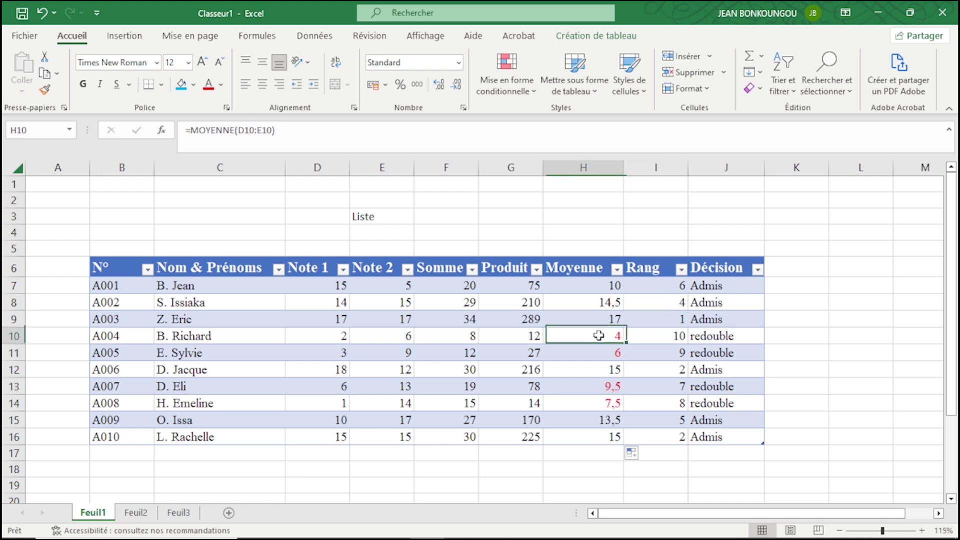
click(583, 356)
click(581, 386)
click(587, 402)
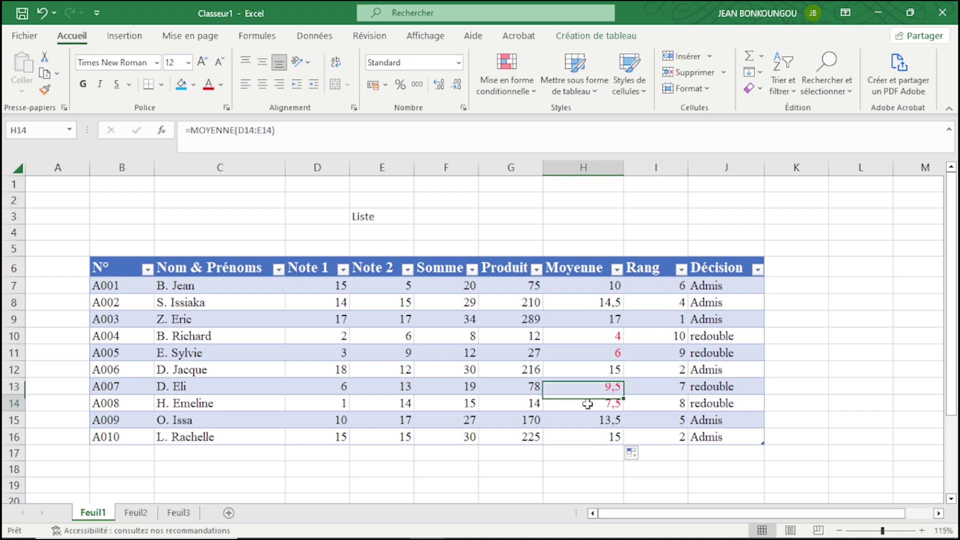
click(602, 459)
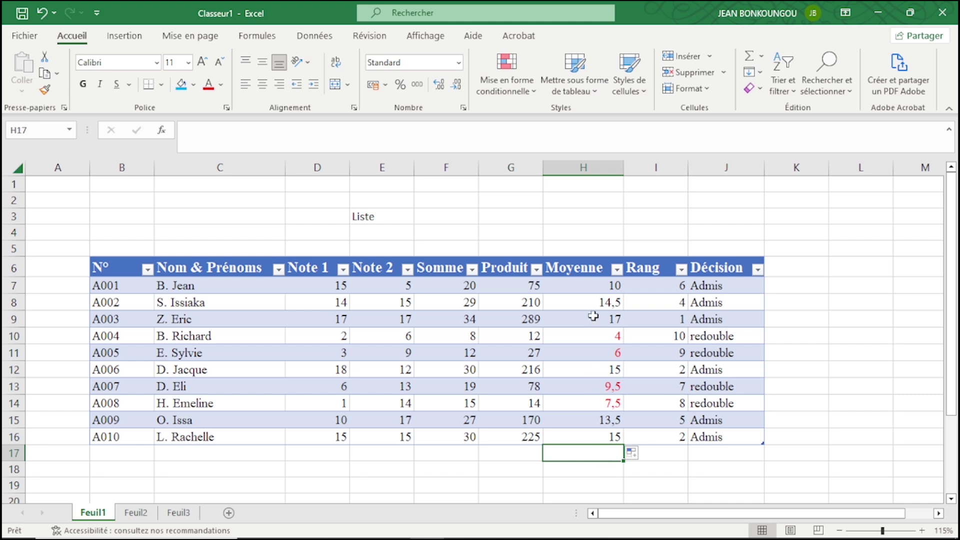
Start a "text that contains" (Texte qui contient) conditional formatting rule on the first Décision cell, J7, with $J$7 as the reference text
click(709, 290)
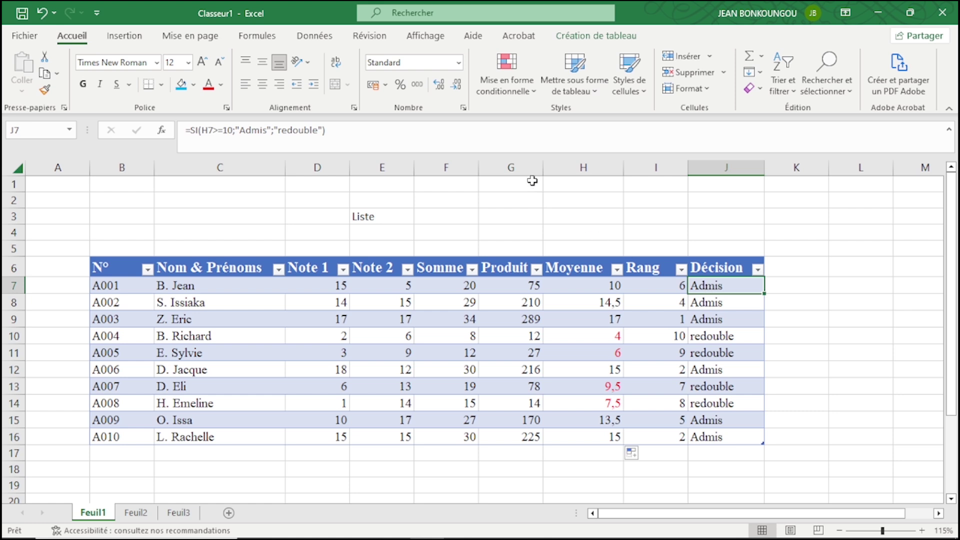
click(532, 92)
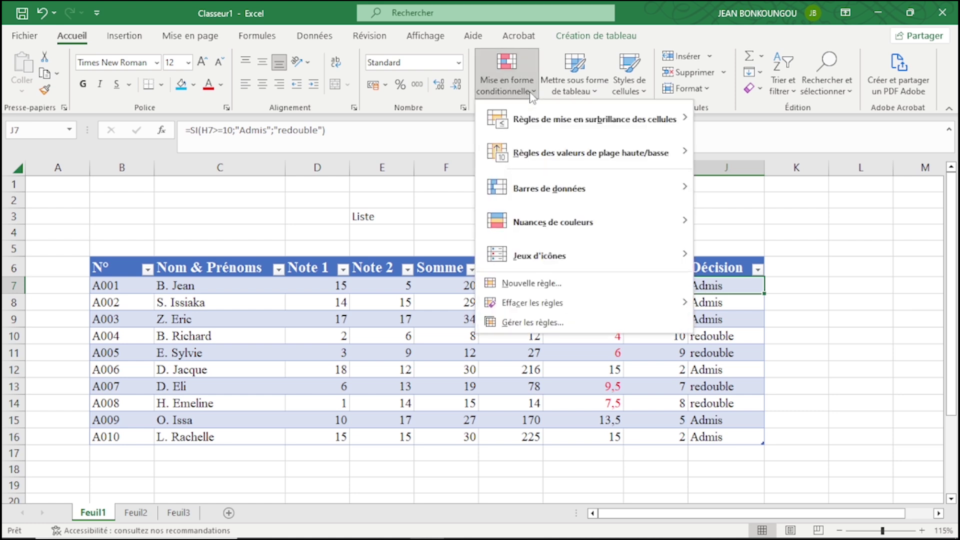
mouse_move(544, 119)
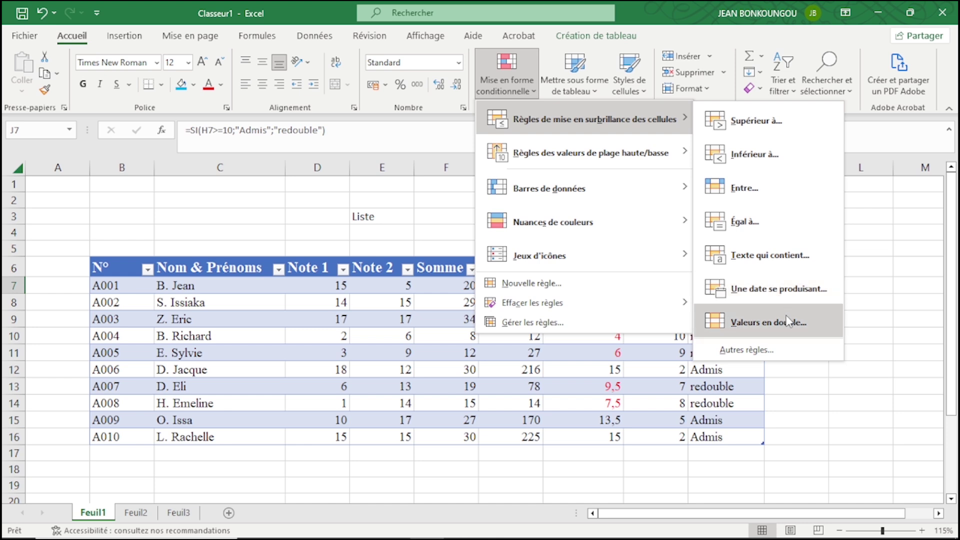
click(797, 254)
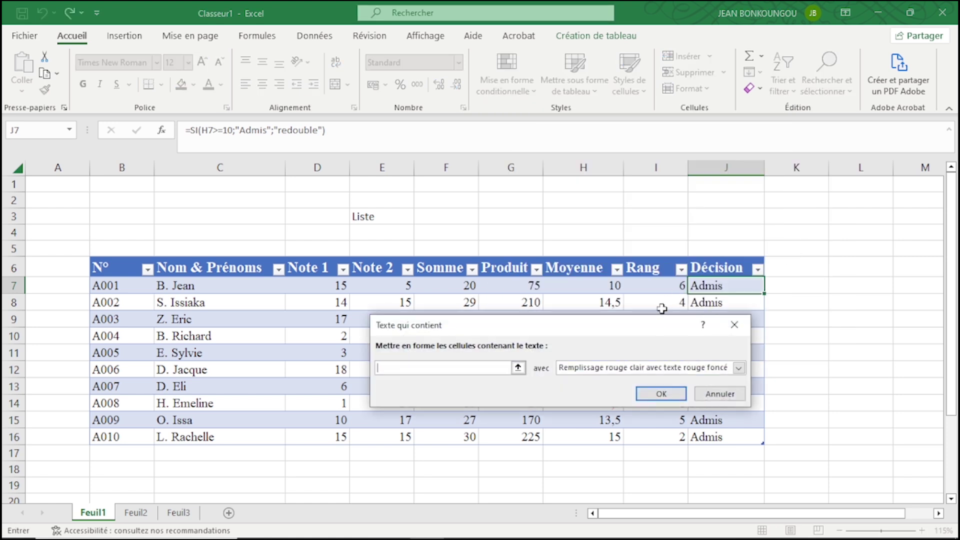
drag(656, 330, 668, 353)
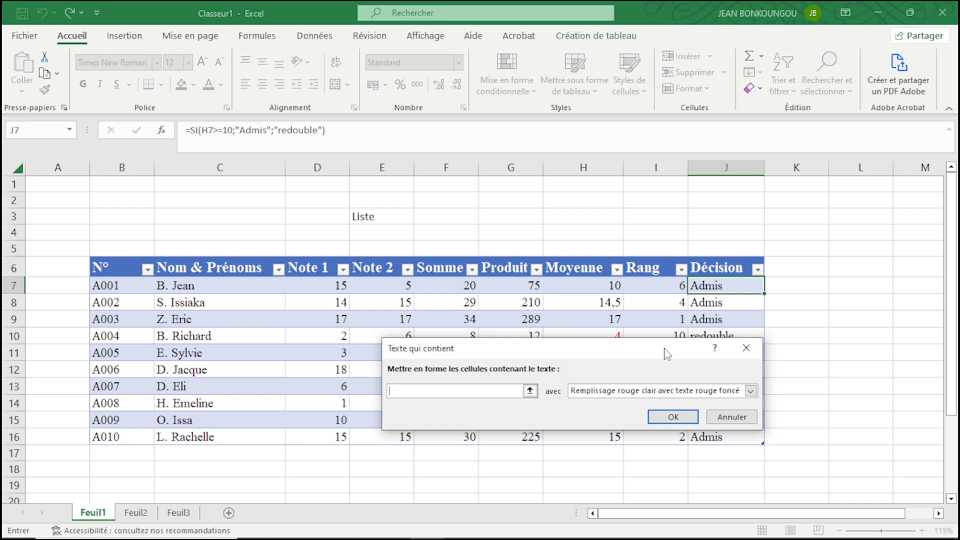
drag(667, 354, 678, 395)
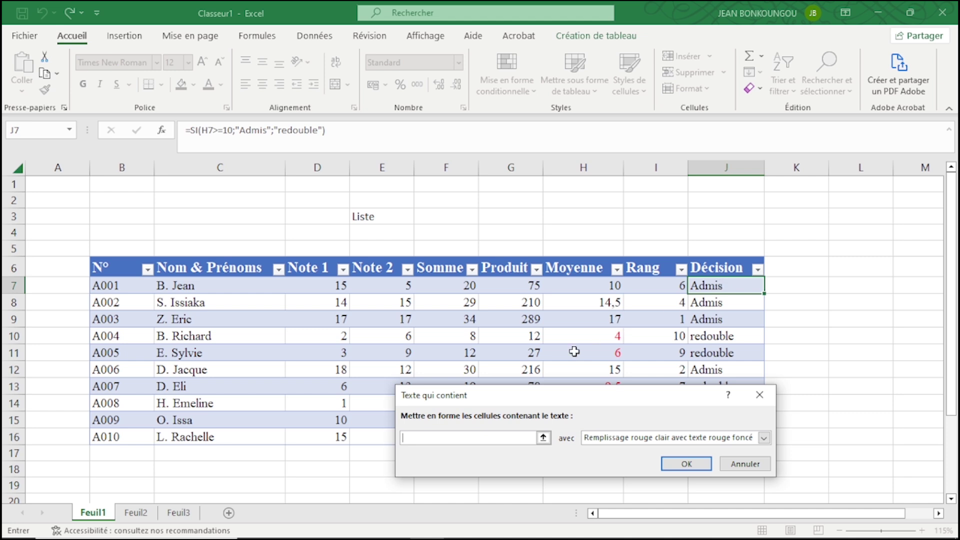
click(543, 438)
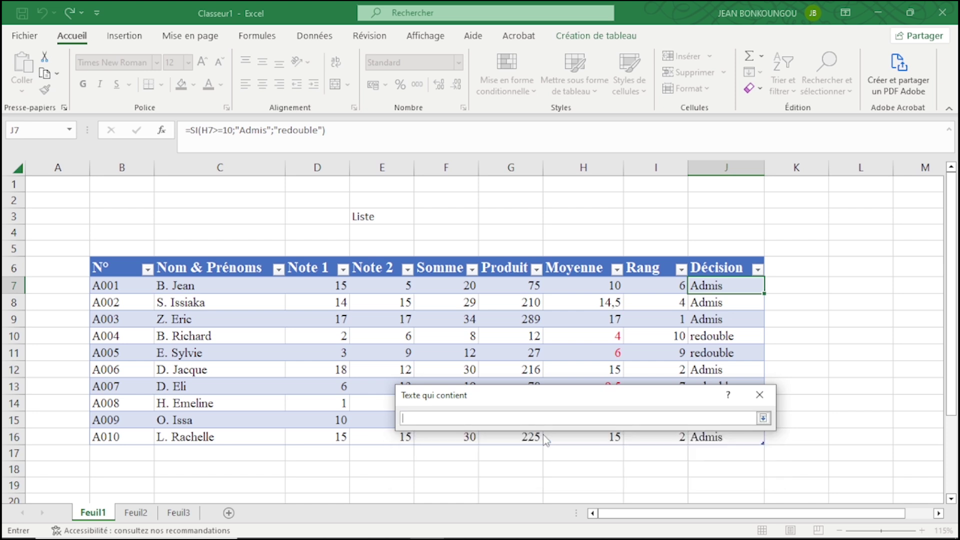
click(708, 286)
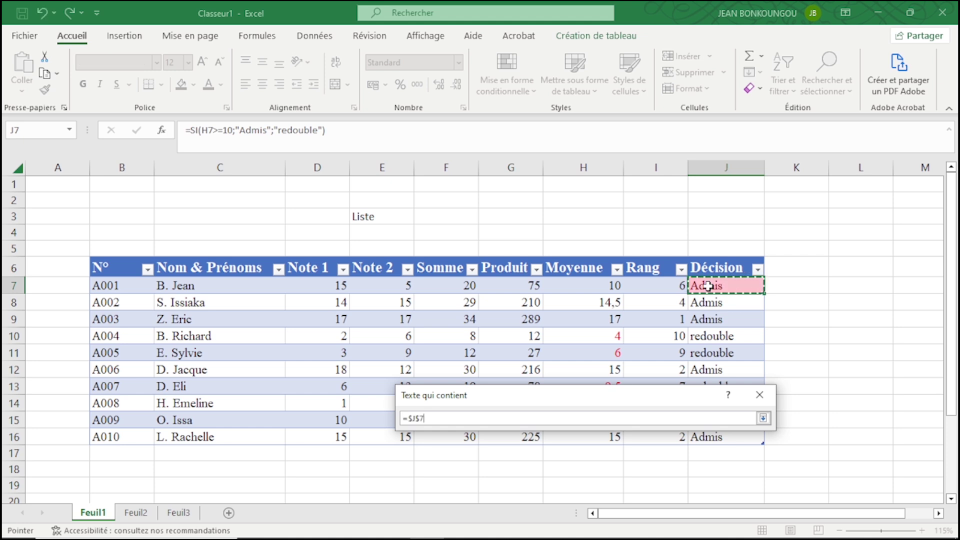
click(763, 419)
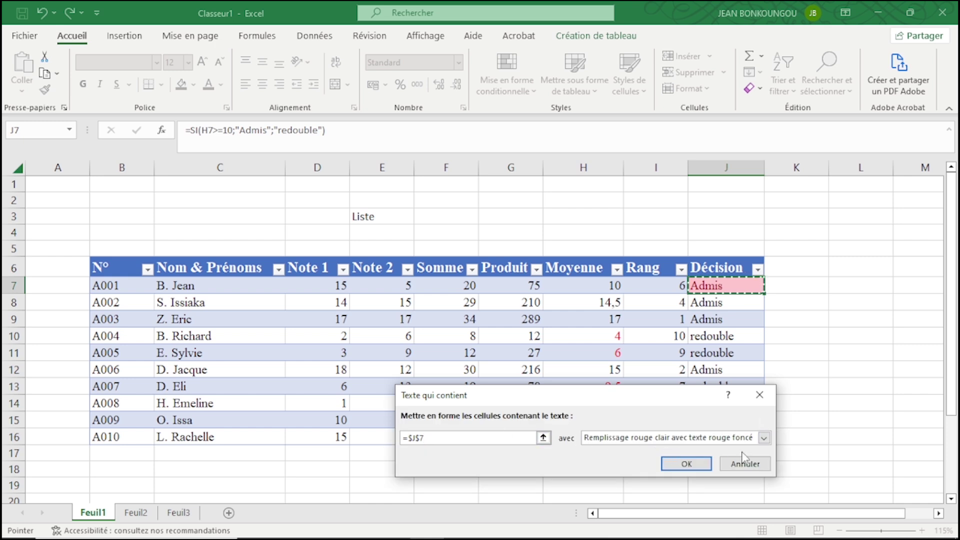
Give the text rule a custom format with a white font colour
click(763, 439)
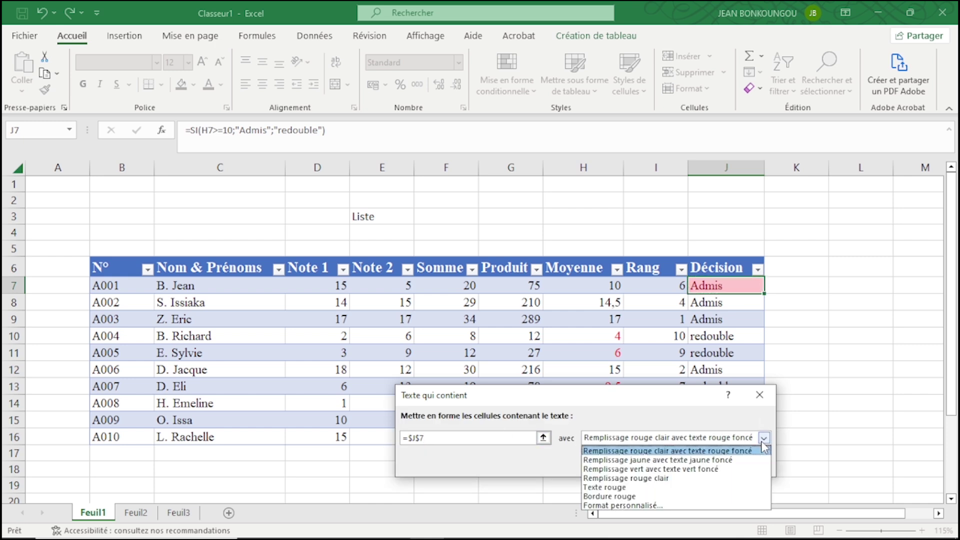
click(661, 507)
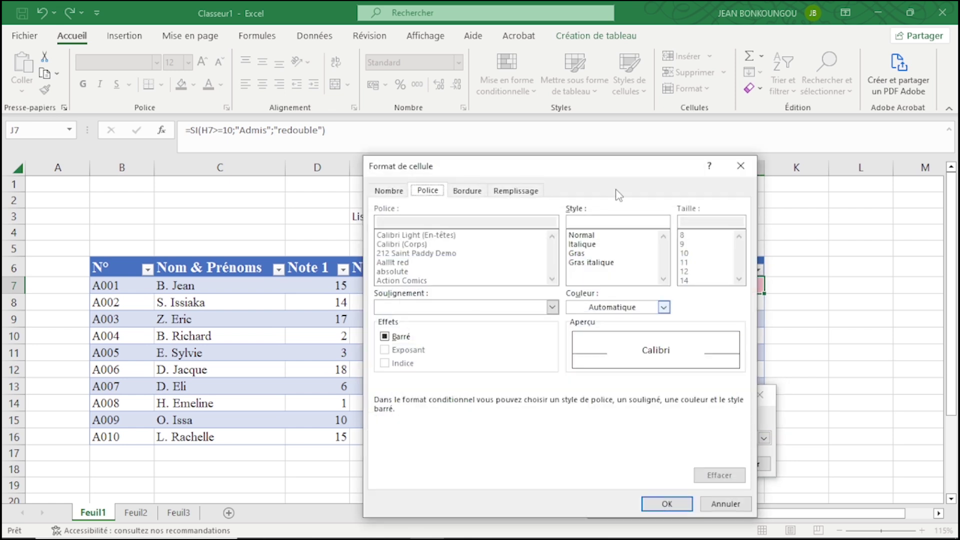
drag(585, 167, 625, 131)
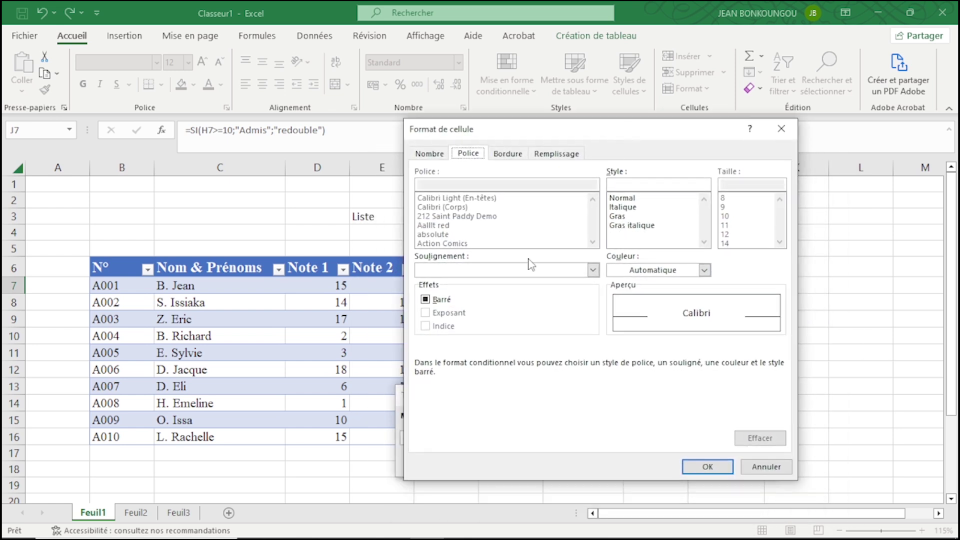
click(703, 270)
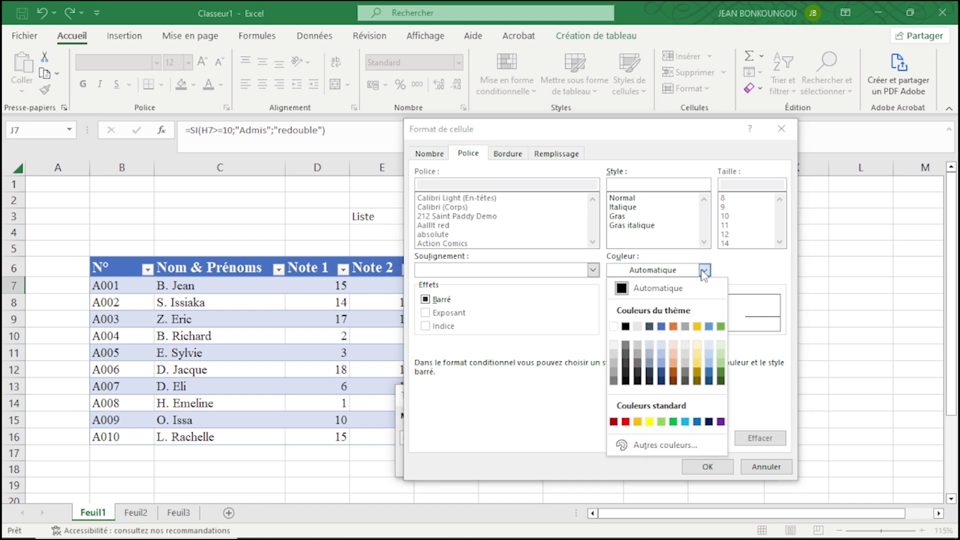
click(615, 327)
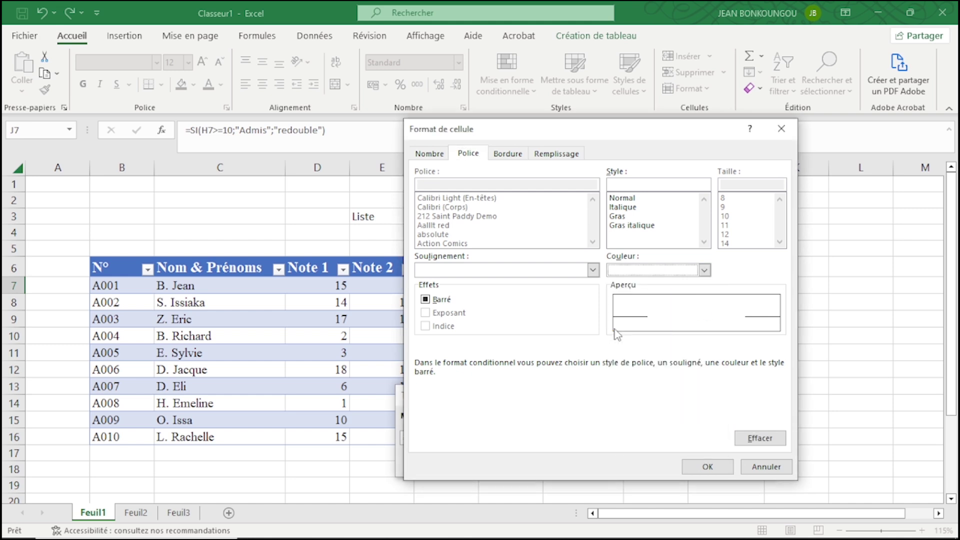
Add a standard green background fill to the custom format and apply the text rule to J7
click(549, 162)
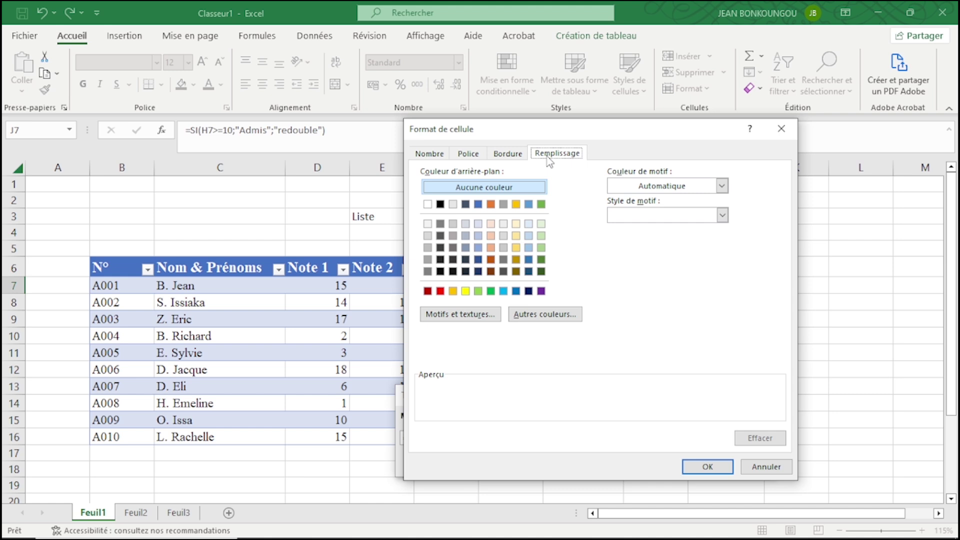
click(479, 291)
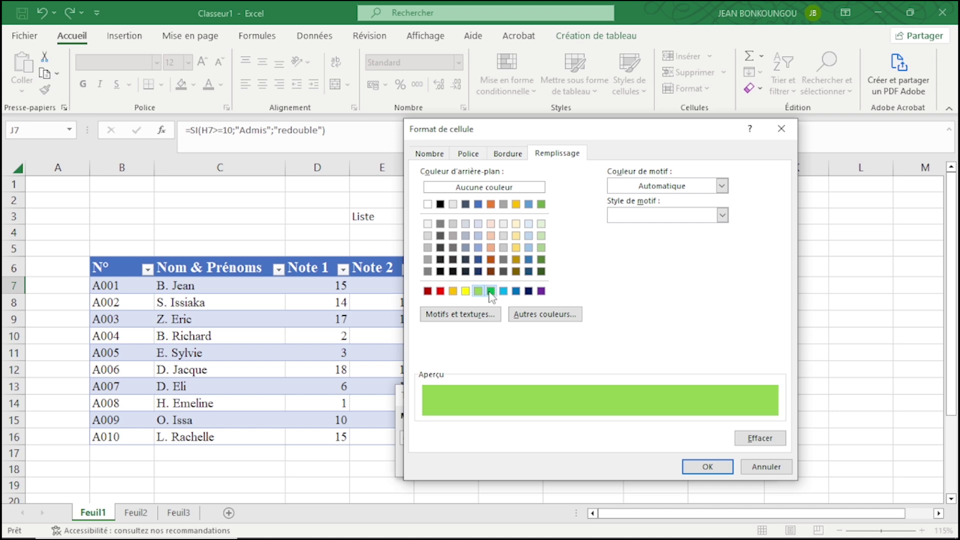
click(490, 291)
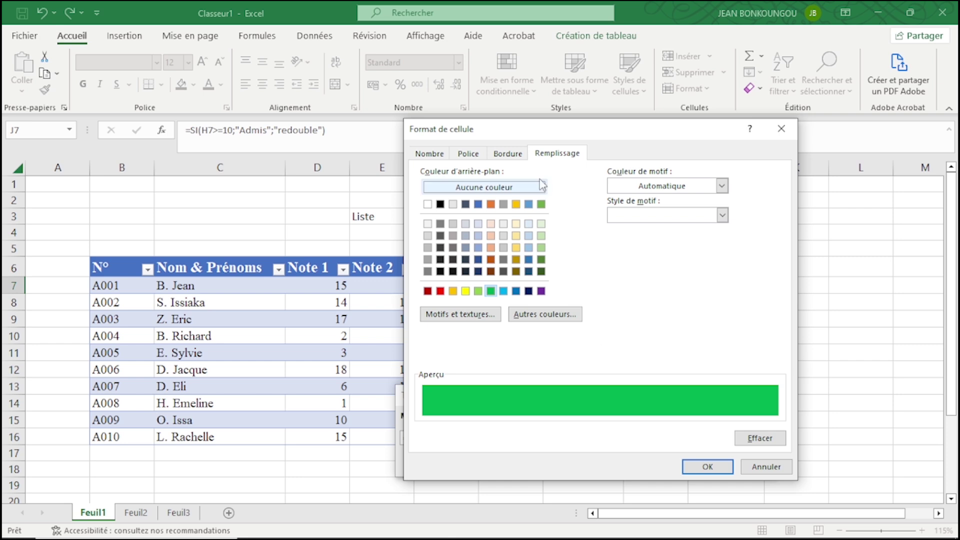
click(479, 156)
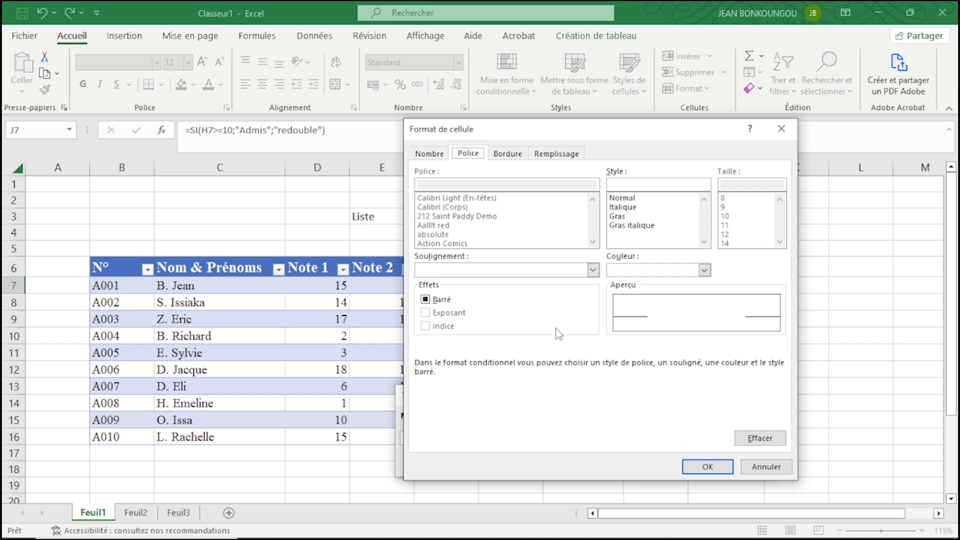
click(700, 468)
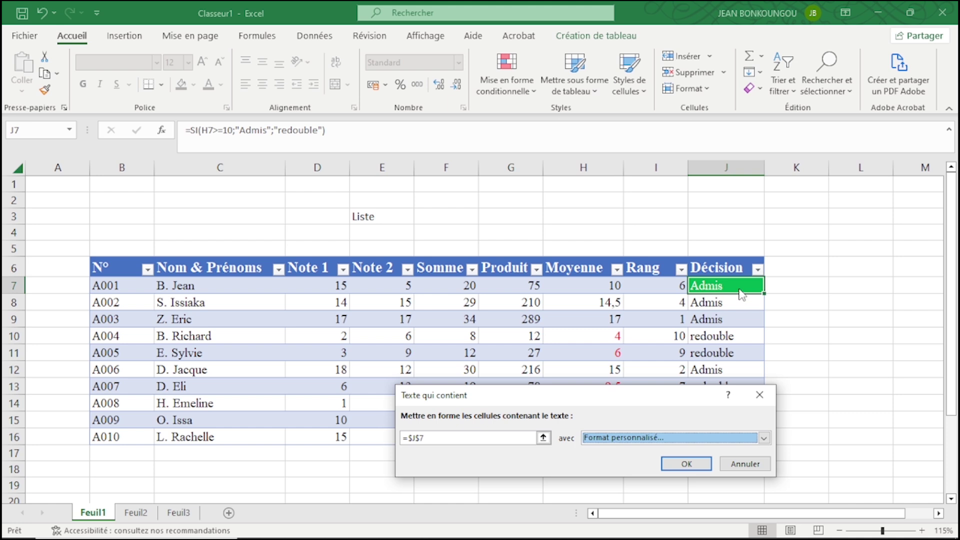
click(704, 467)
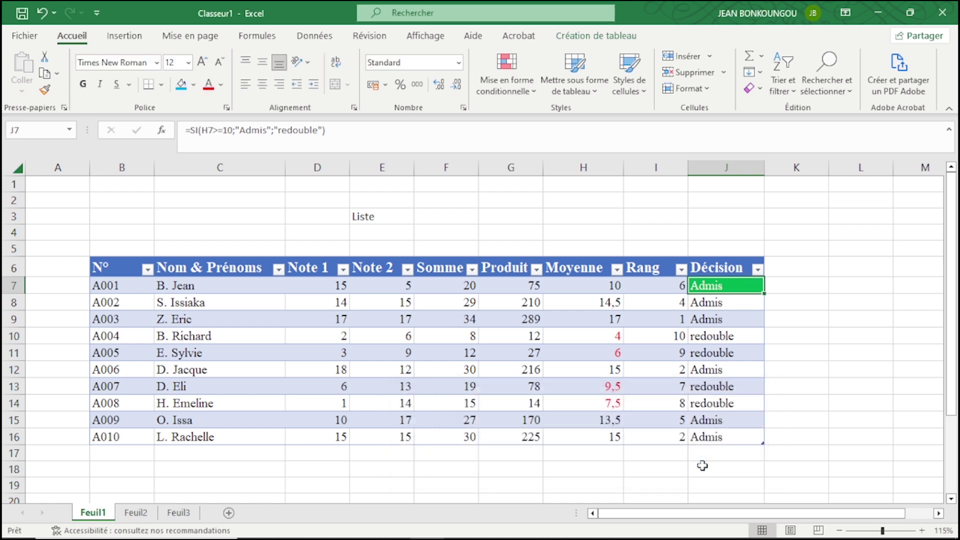
Fill J7 down the Décision column to row 16 to extend its conditional formatting, and review the table
double_click(764, 294)
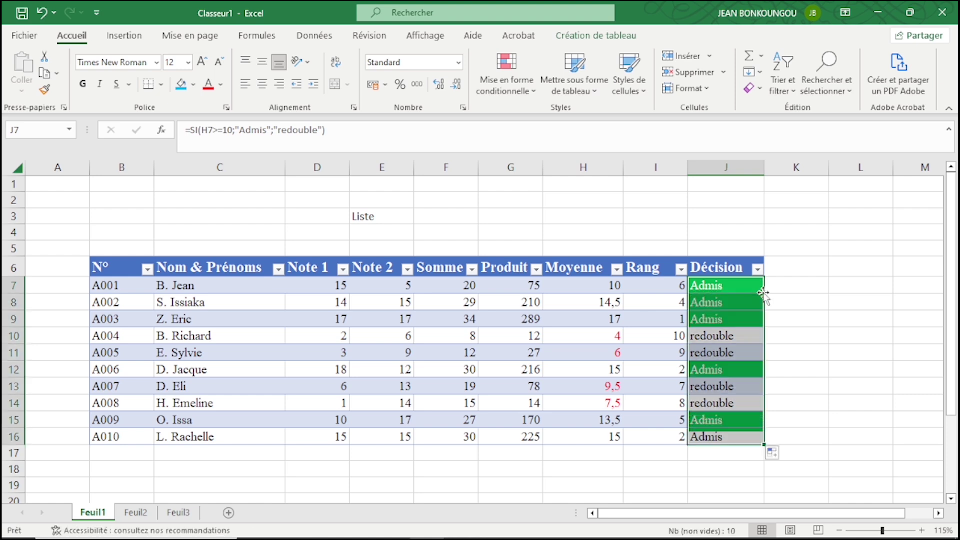
click(832, 299)
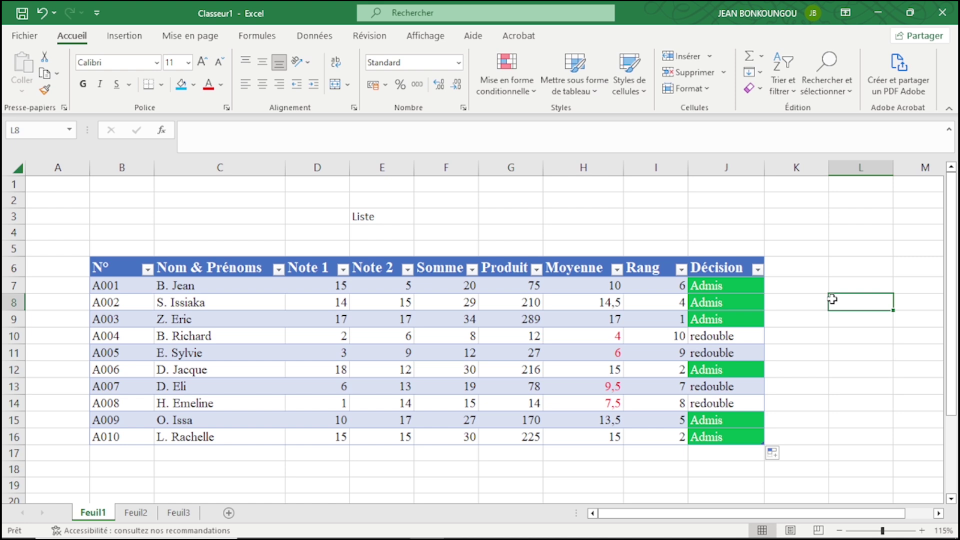
scroll(832, 299, down, 1)
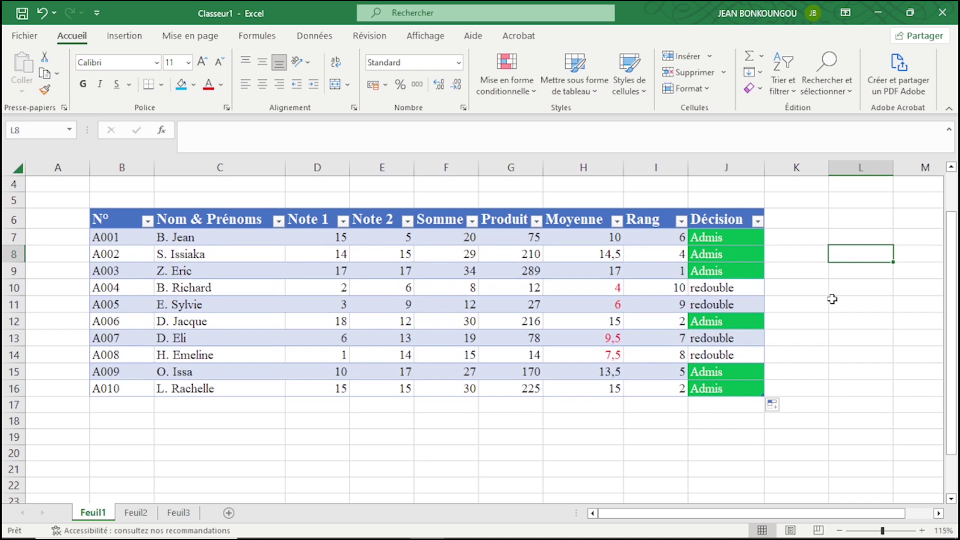
scroll(831, 299, up, 1)
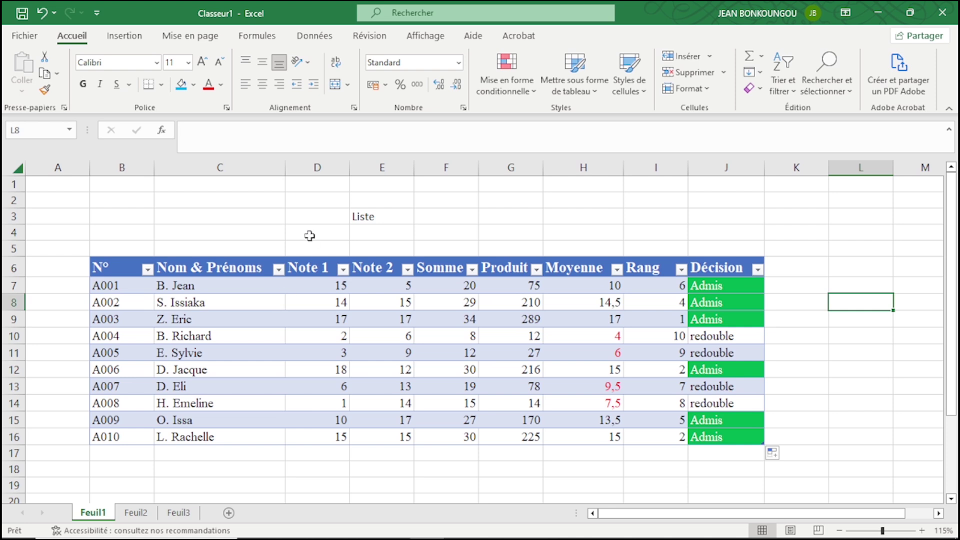
Format the title "Liste" in E3 as Times New Roman, size 16, bold
click(371, 215)
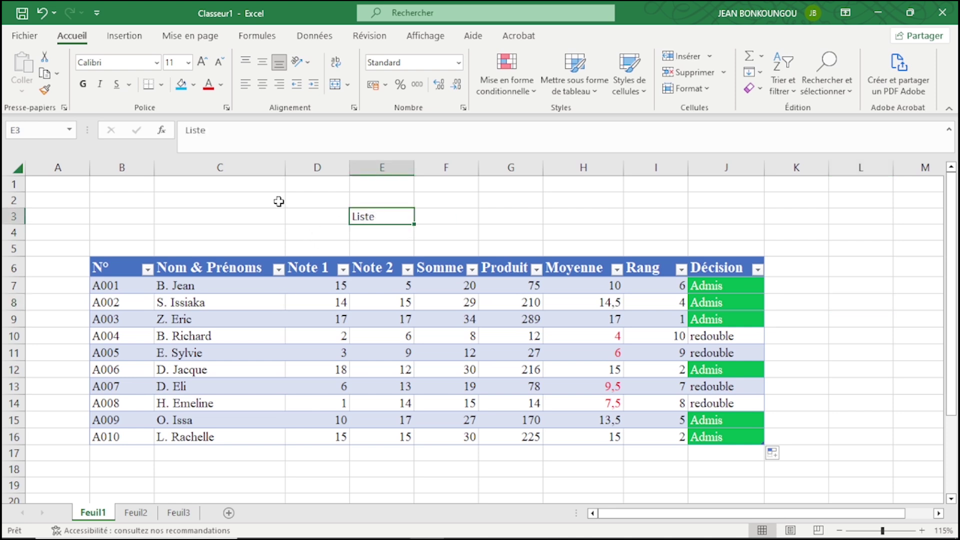
click(157, 63)
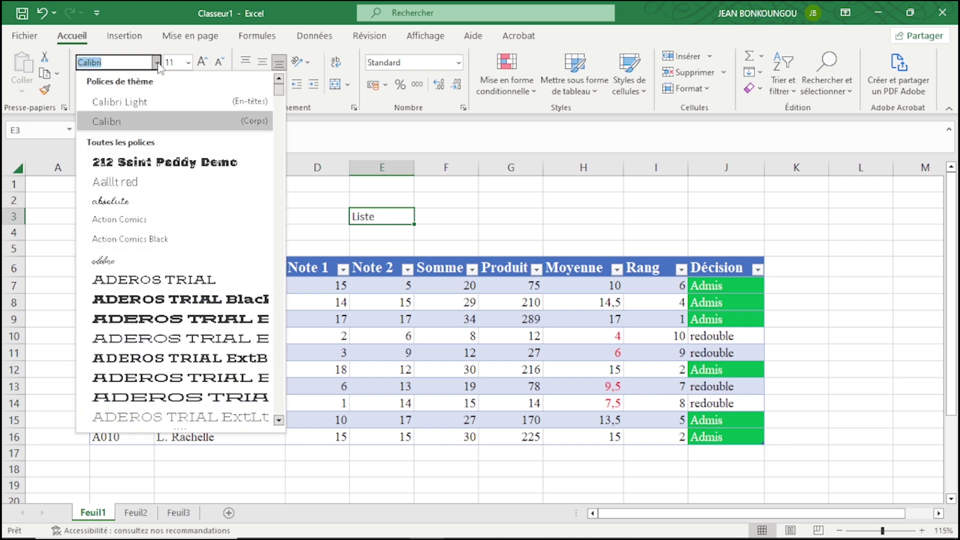
text(Times New Roman)
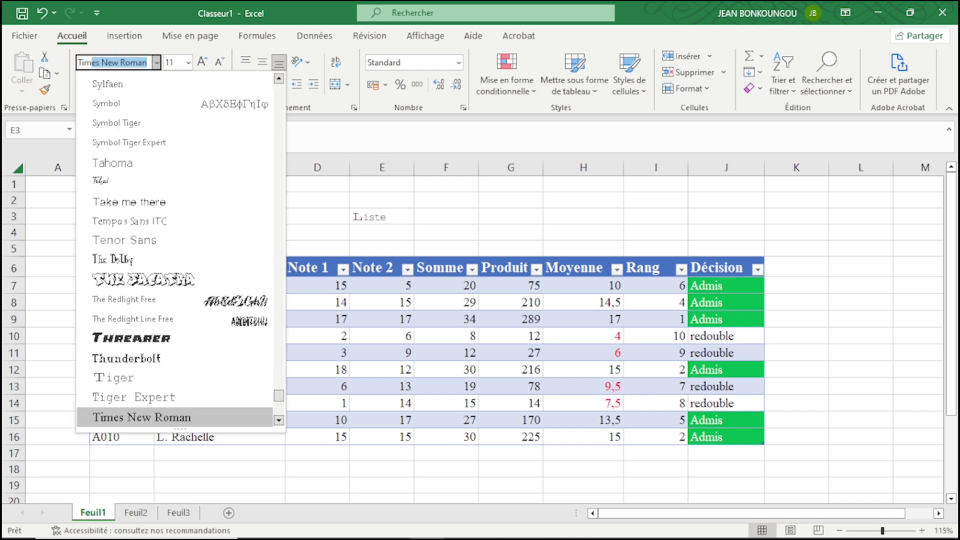
key(Return)
click(202, 62)
click(202, 62)
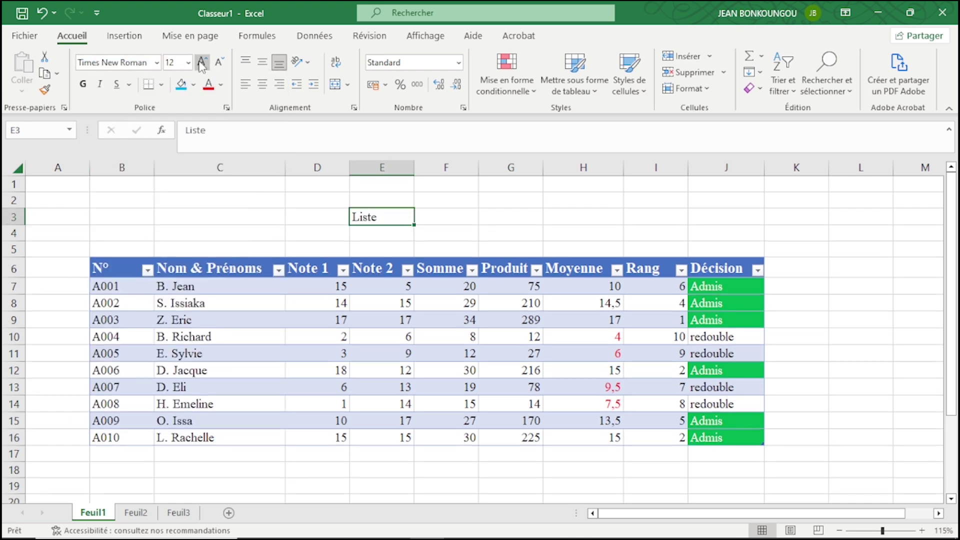
click(202, 62)
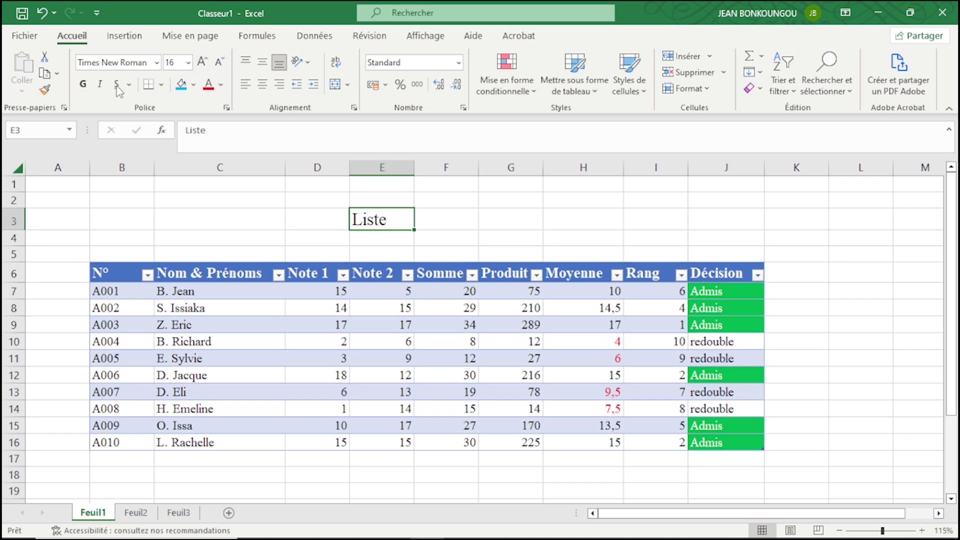
click(84, 85)
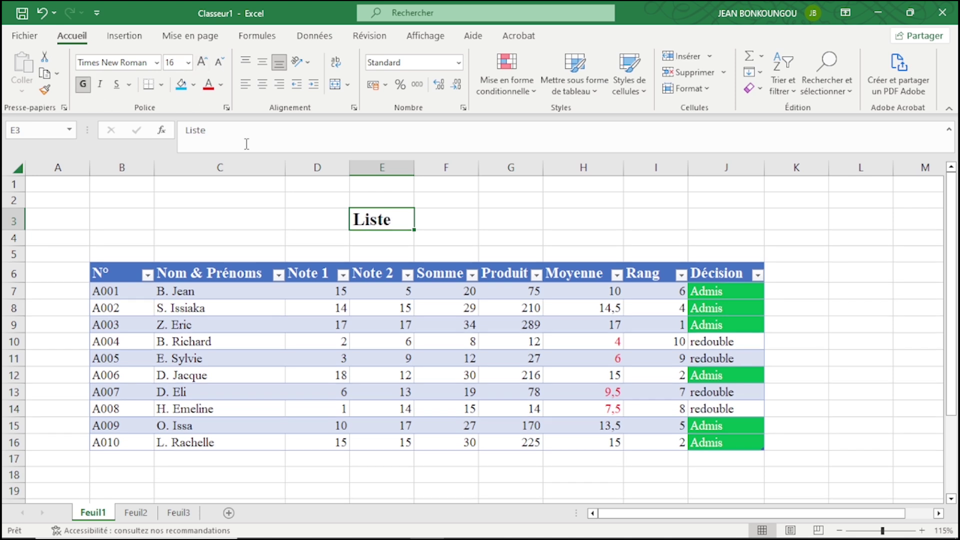
click(220, 86)
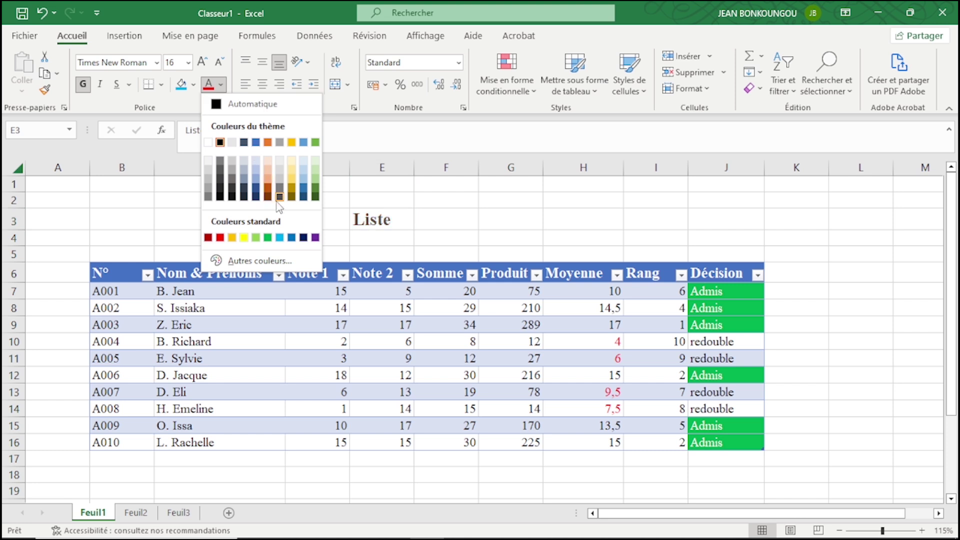
click(220, 89)
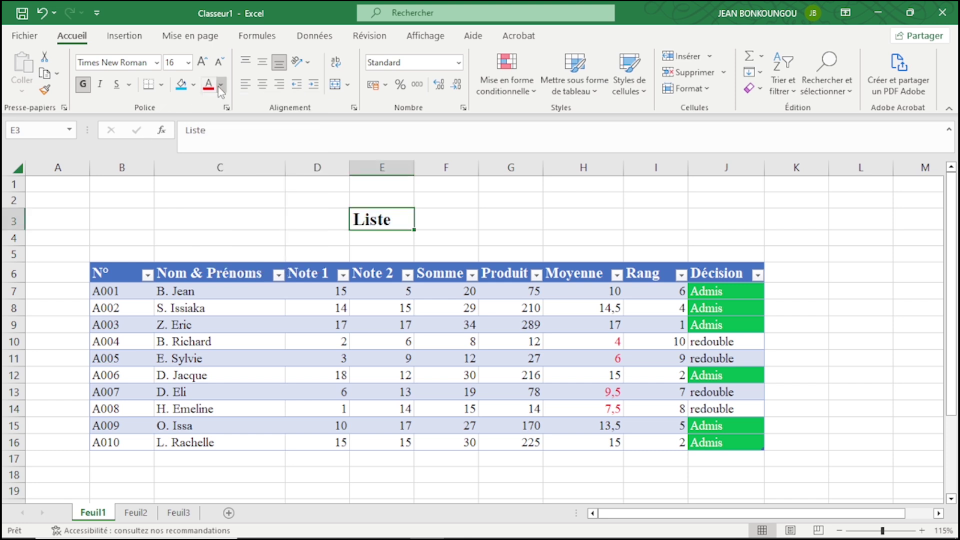
click(259, 225)
scroll(259, 228, down, 1)
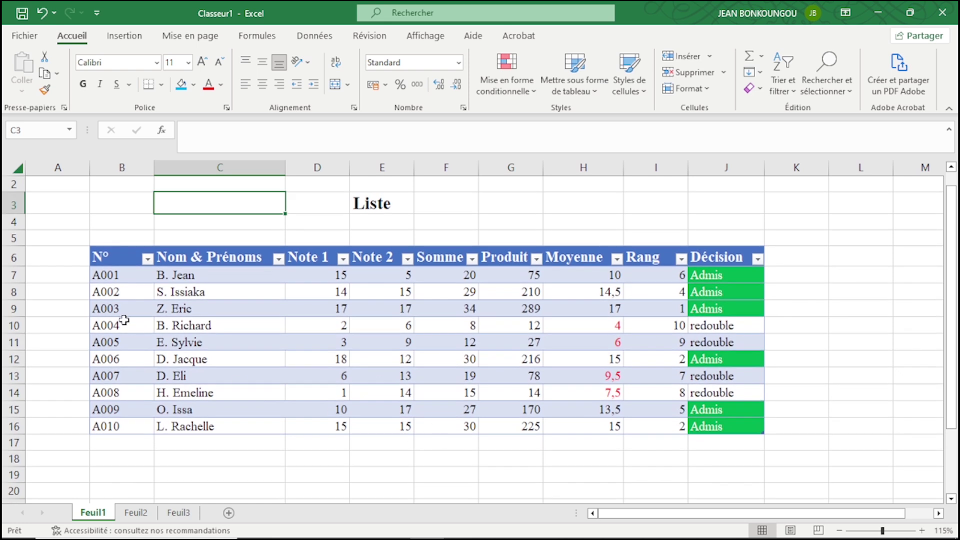
click(563, 195)
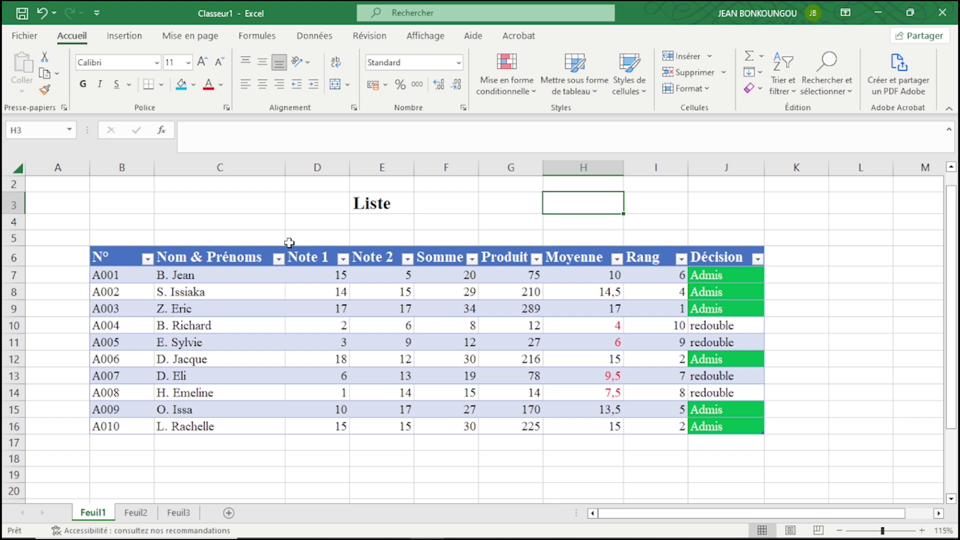
click(805, 253)
scroll(804, 253, down, 1)
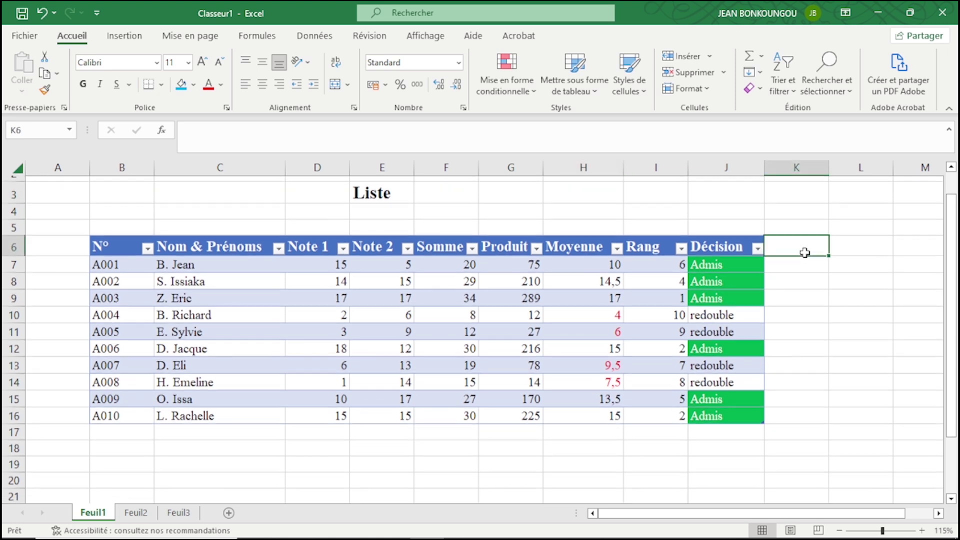